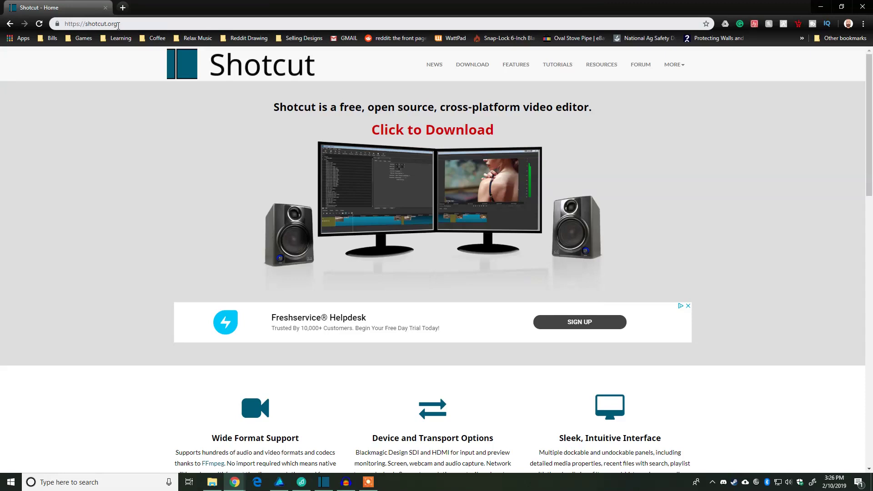
# Step: Browse the Shotcut site's Download, Features, Tutorials and Resources pages, then return to Shotcut
pyautogui.click(472, 67)
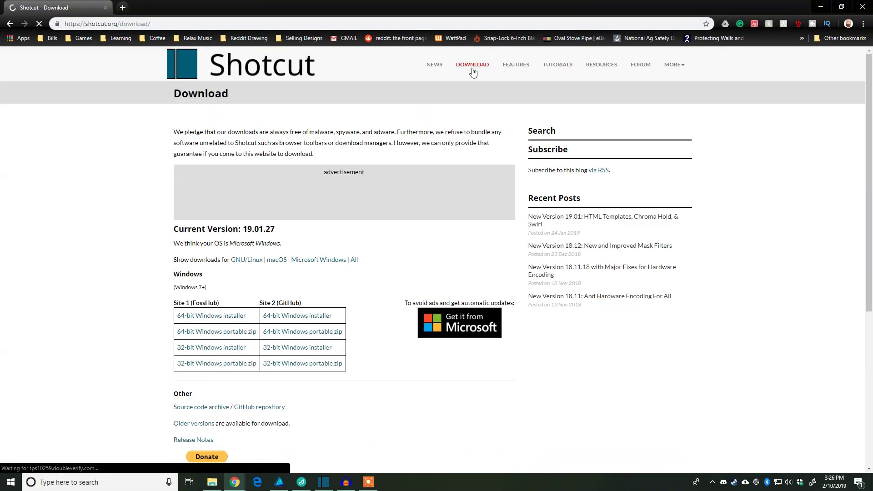
pyautogui.click(528, 67)
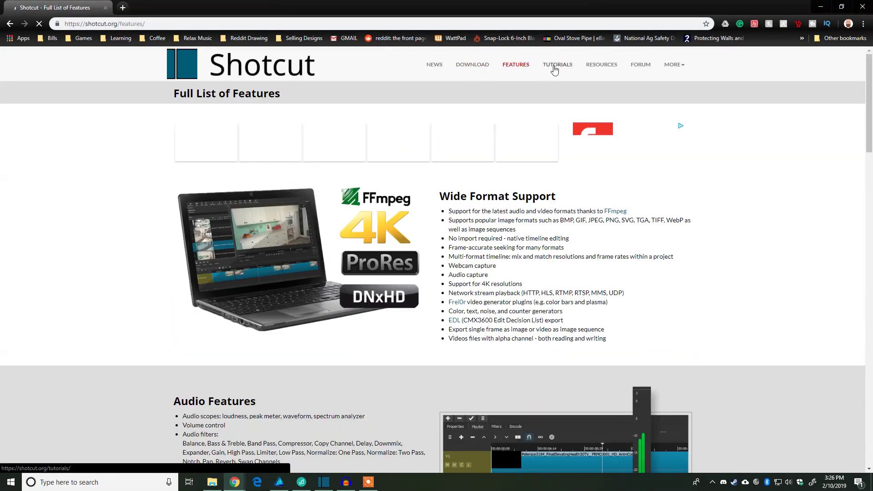
pyautogui.click(554, 68)
pyautogui.click(601, 67)
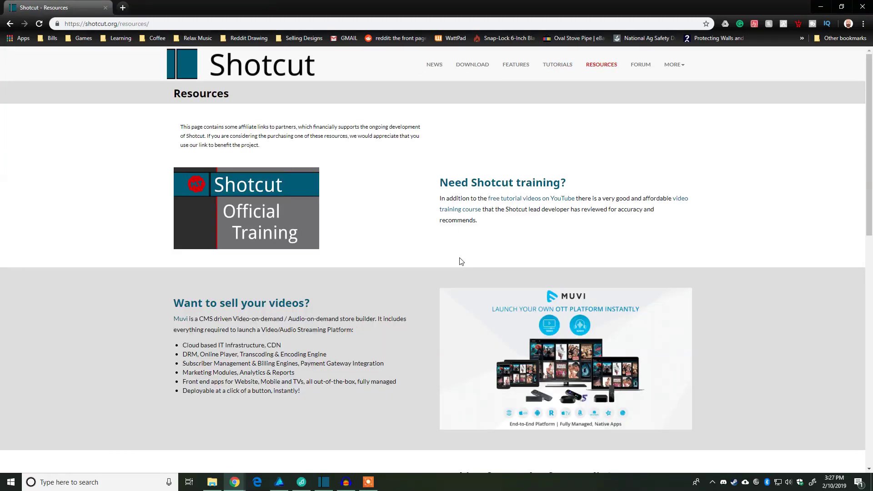
pyautogui.click(323, 481)
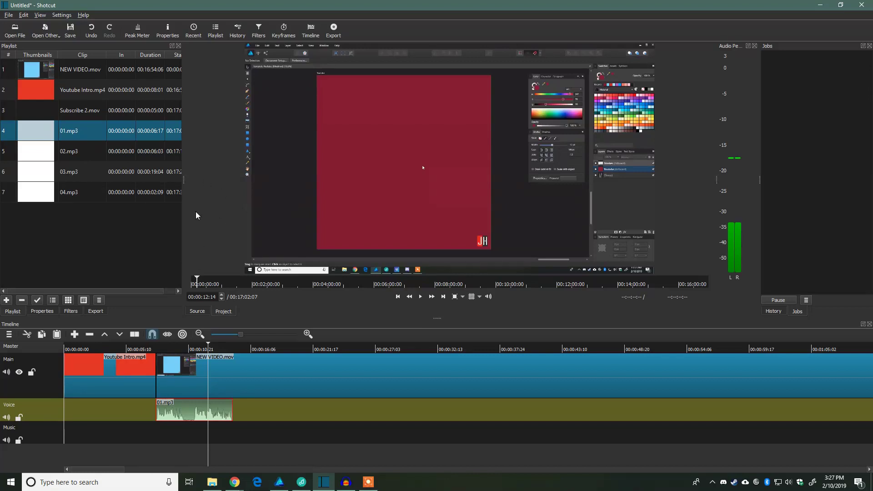
# Step: Append 01.mp3 to the Main track, then start a new project without saving the old one
pyautogui.click(34, 394)
pyautogui.press('a')
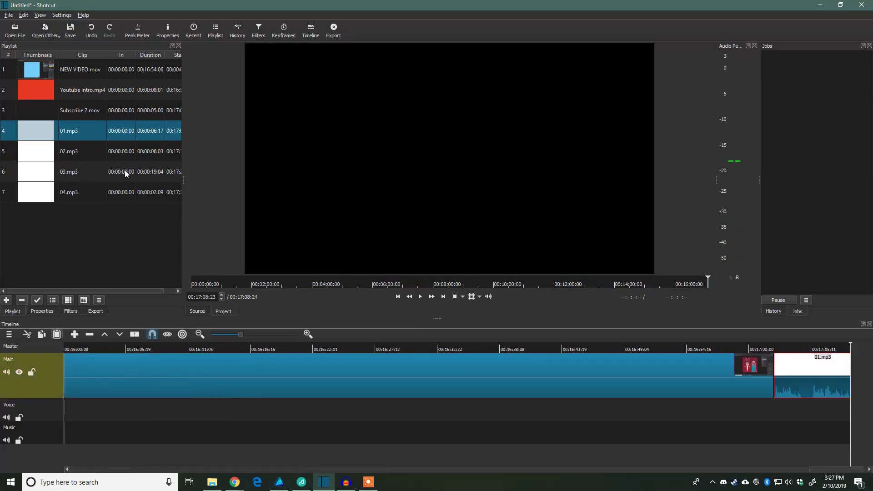
pyautogui.click(9, 15)
pyautogui.click(20, 21)
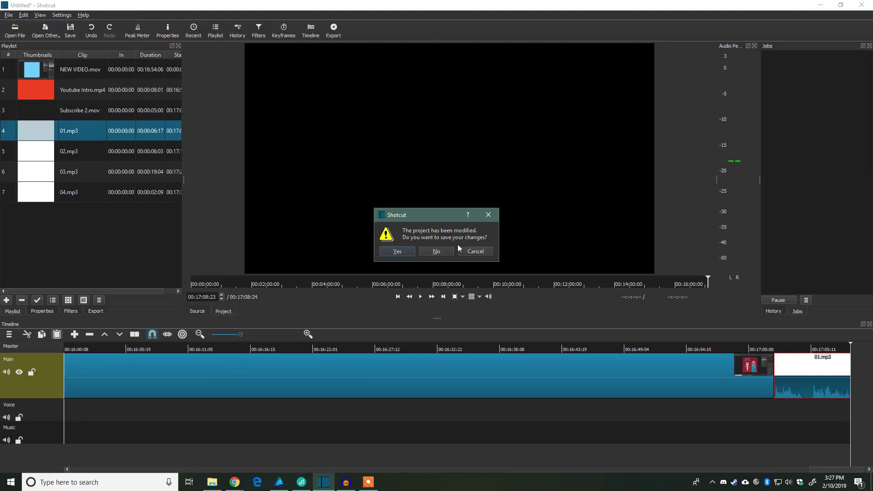
pyautogui.click(437, 251)
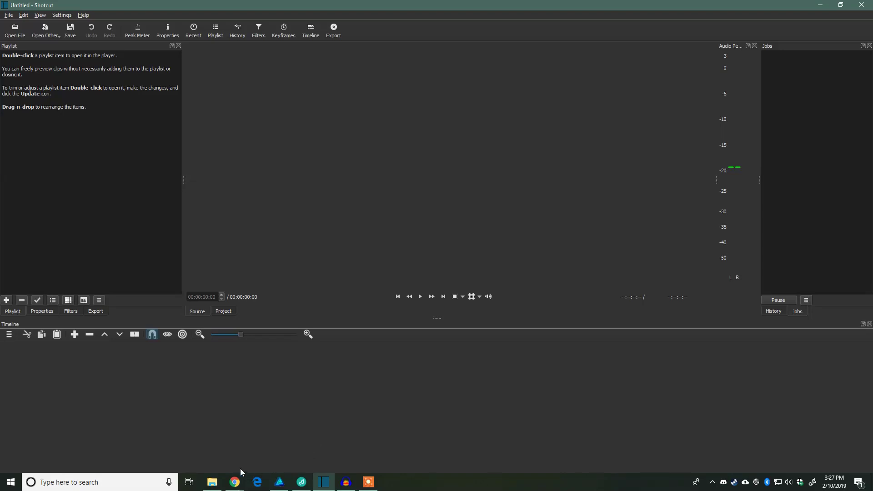
# Step: In Explorer's Editing folder, drag Youtube Intro into the Shotcut playlist
pyautogui.click(212, 482)
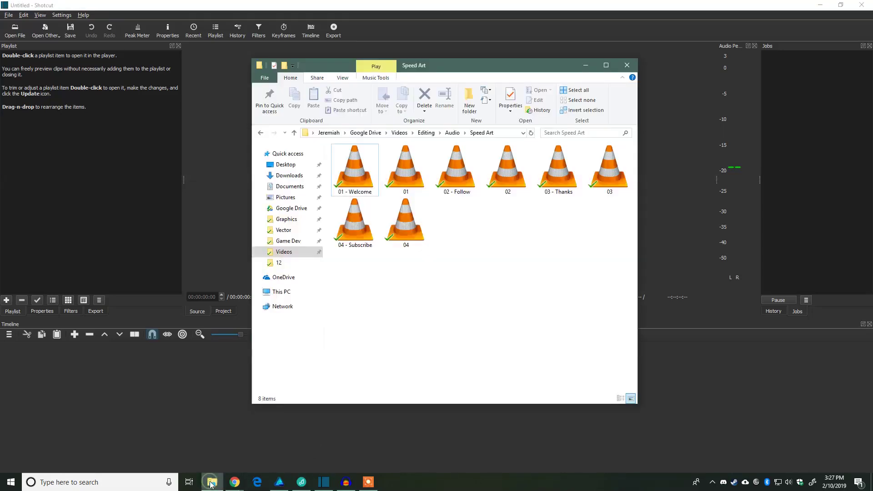
pyautogui.click(260, 132)
pyautogui.click(260, 132)
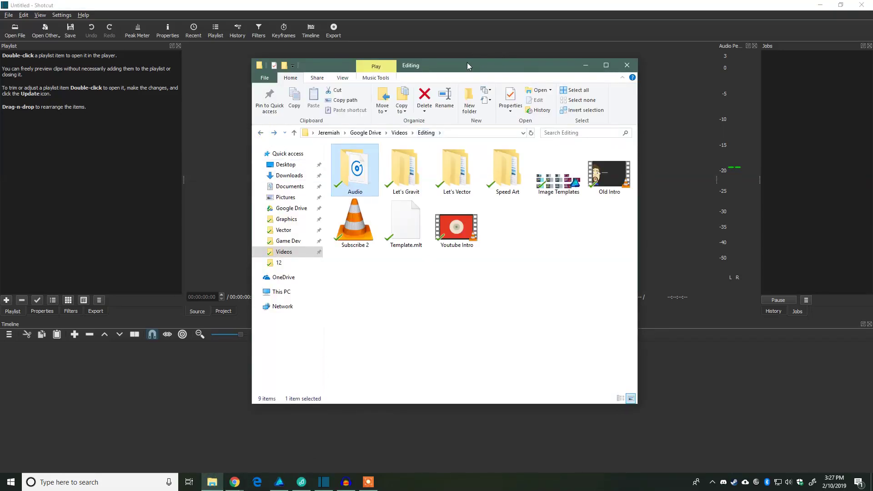
pyautogui.moveTo(468, 62); pyautogui.dragTo(625, 77)
pyautogui.click(673, 313)
pyautogui.click(614, 243)
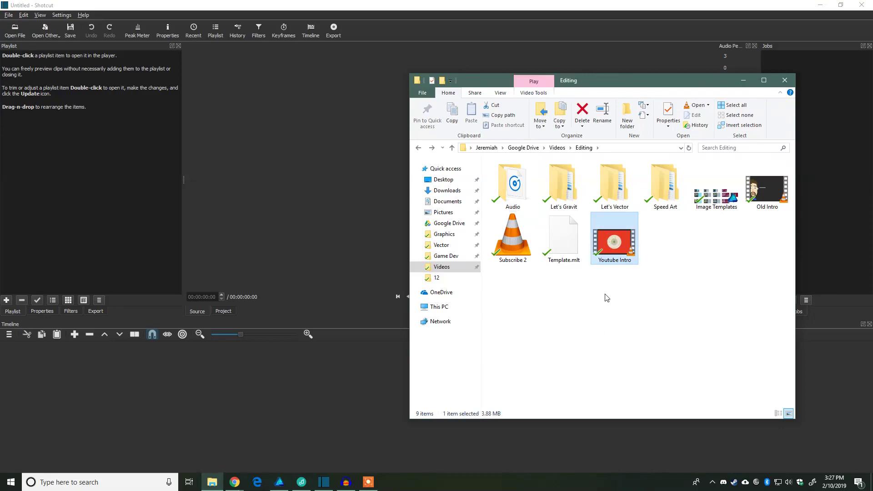
pyautogui.moveTo(613, 243); pyautogui.dragTo(95, 135)
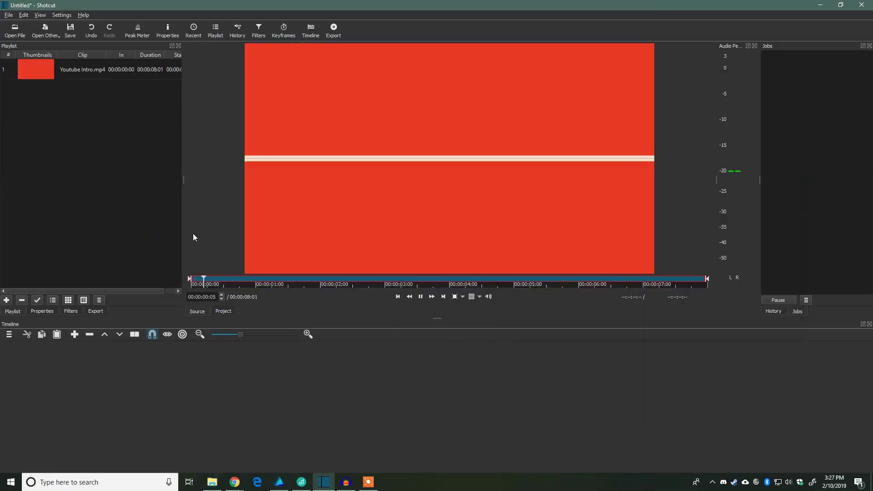
# Step: Add Subscribe 2 and the Desktop's NEW VIDEO to the Shotcut playlist
pyautogui.hotkey('alt', 'Tab')
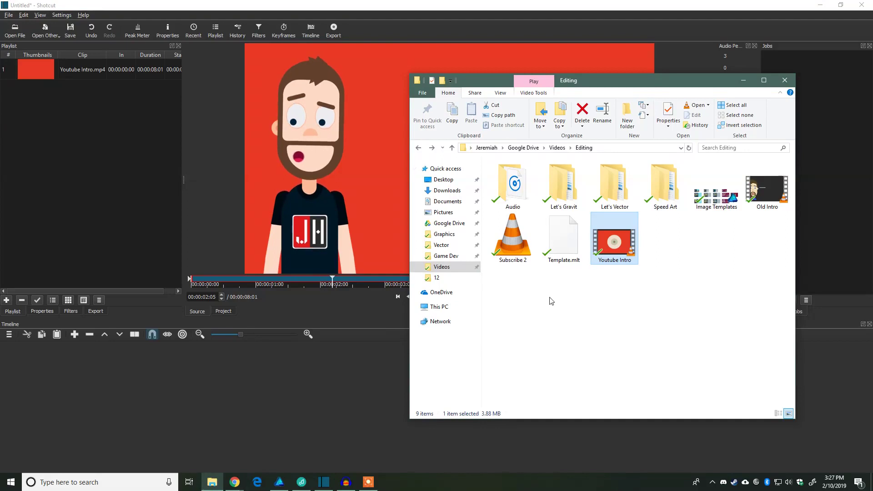
pyautogui.moveTo(513, 234); pyautogui.dragTo(67, 181)
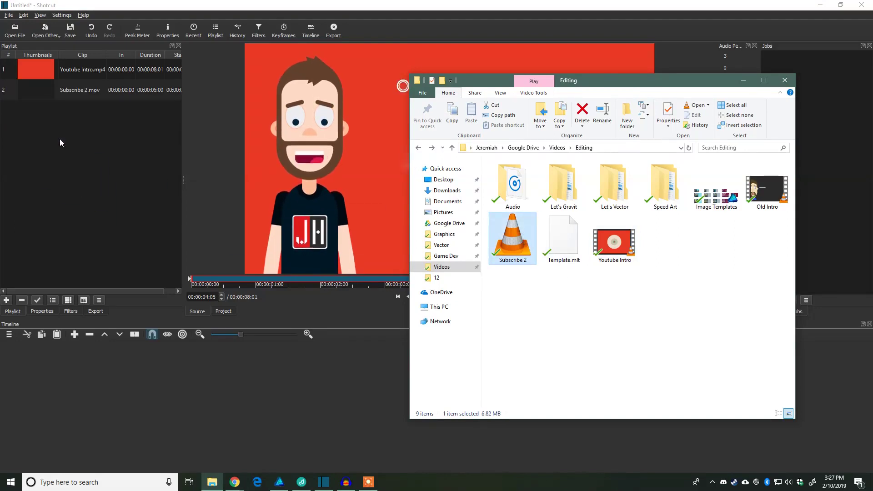
pyautogui.click(457, 180)
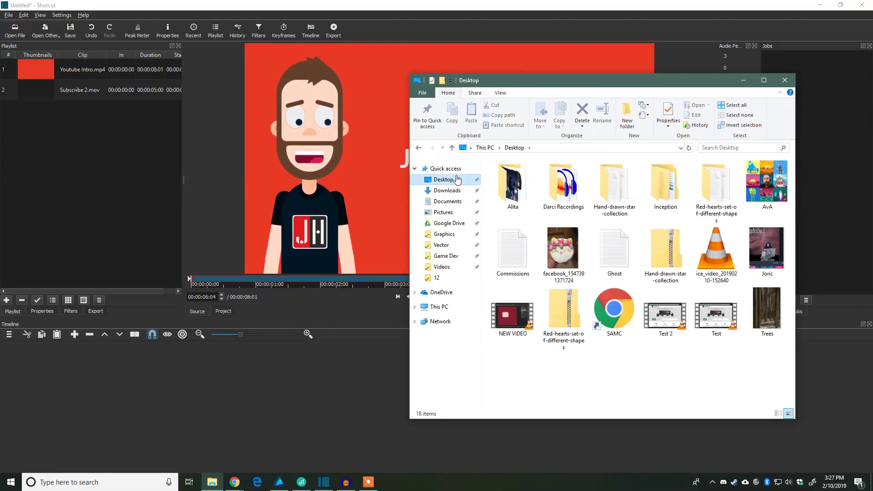
pyautogui.moveTo(512, 314); pyautogui.dragTo(81, 157)
pyautogui.click(298, 5)
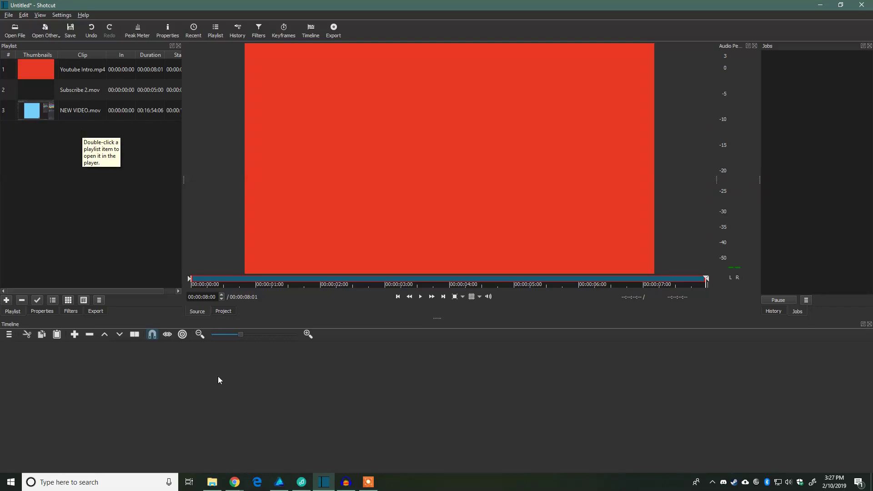
# Step: From Editing > Audio > Speed Art, add 01–04.mp3 to the Shotcut playlist
pyautogui.click(212, 482)
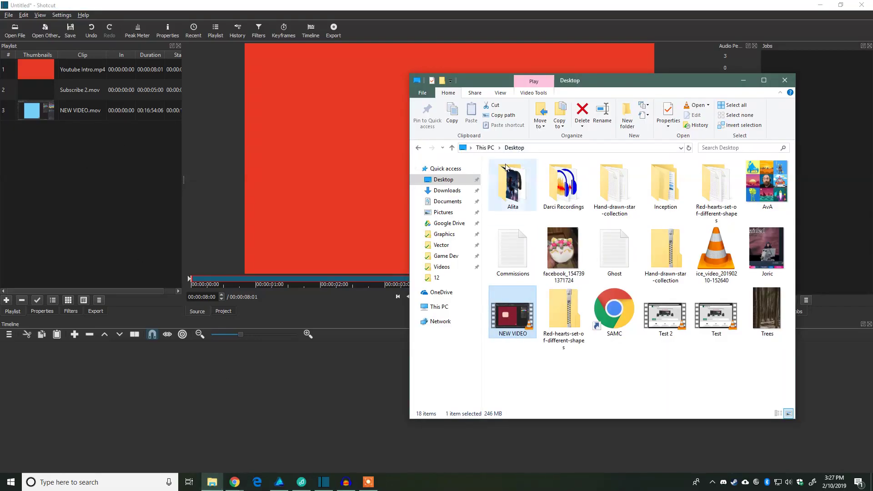
pyautogui.click(442, 267)
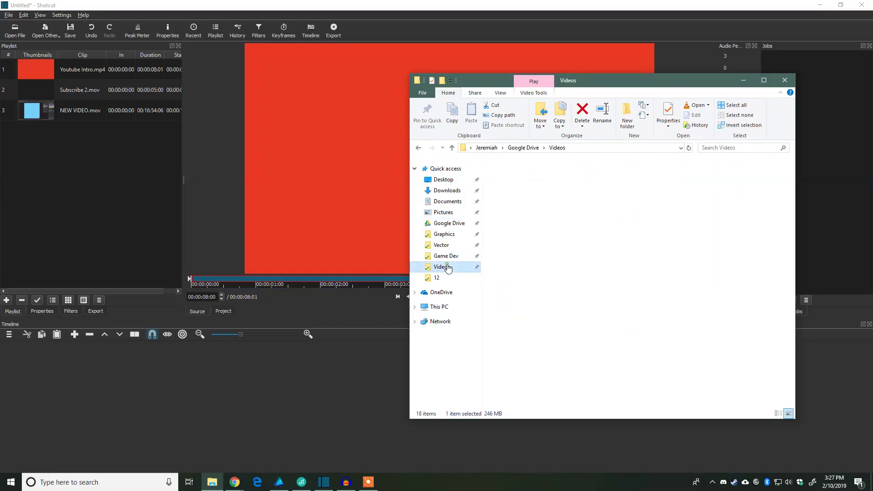
pyautogui.doubleClick(515, 183)
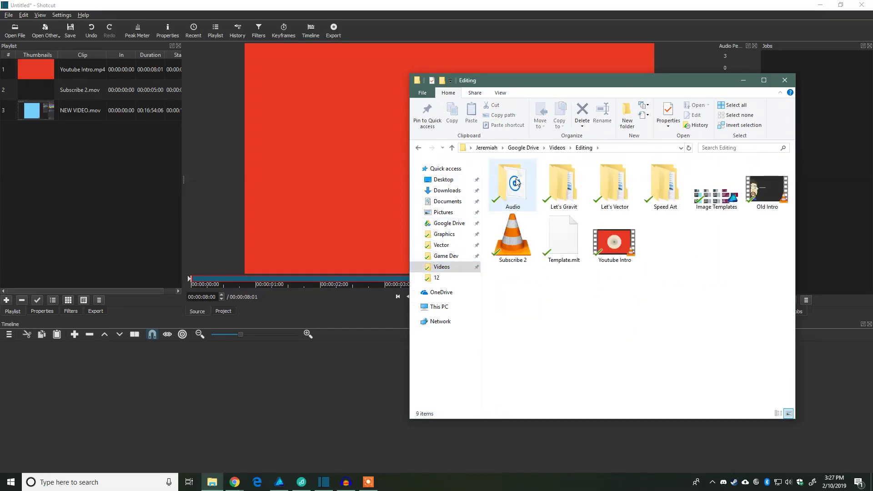
pyautogui.doubleClick(517, 183)
pyautogui.doubleClick(460, 173)
pyautogui.click(572, 199)
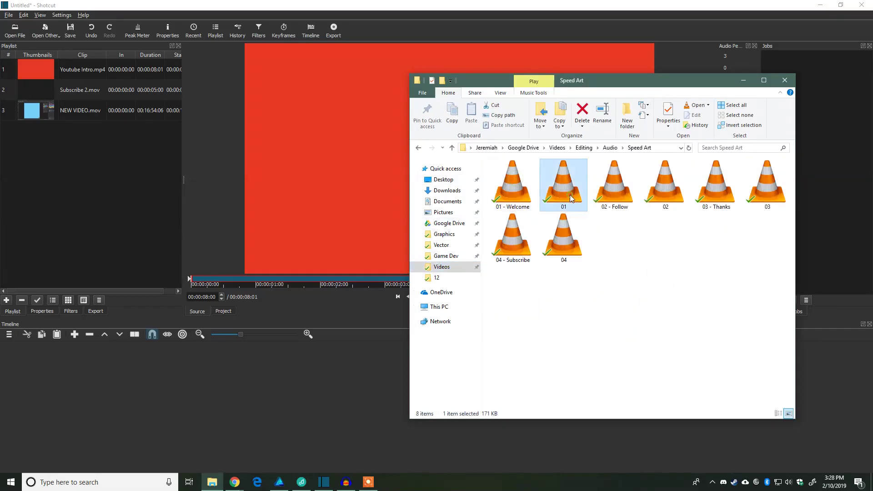
pyautogui.keyDown('ctrl'); pyautogui.click(667, 190); pyautogui.keyUp('ctrl')
pyautogui.keyDown('ctrl'); pyautogui.click(758, 192); pyautogui.keyUp('ctrl')
pyautogui.keyDown('ctrl'); pyautogui.click(576, 225); pyautogui.keyUp('ctrl')
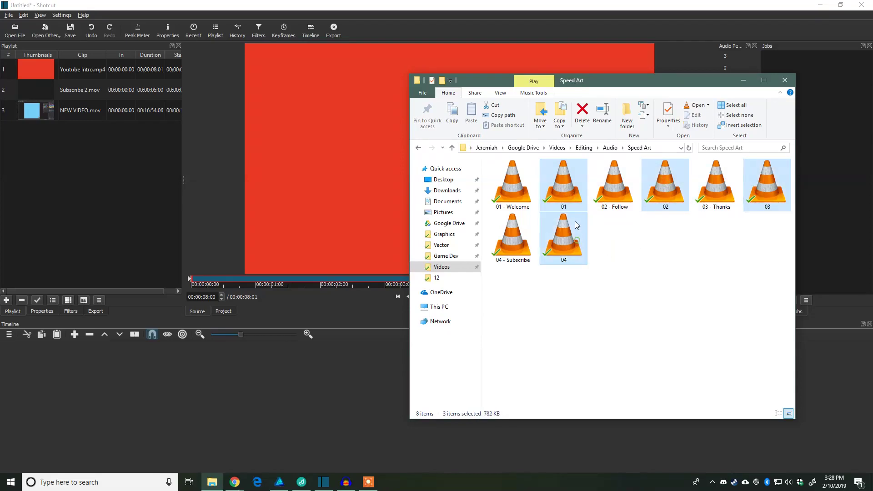
pyautogui.moveTo(576, 225); pyautogui.dragTo(129, 193)
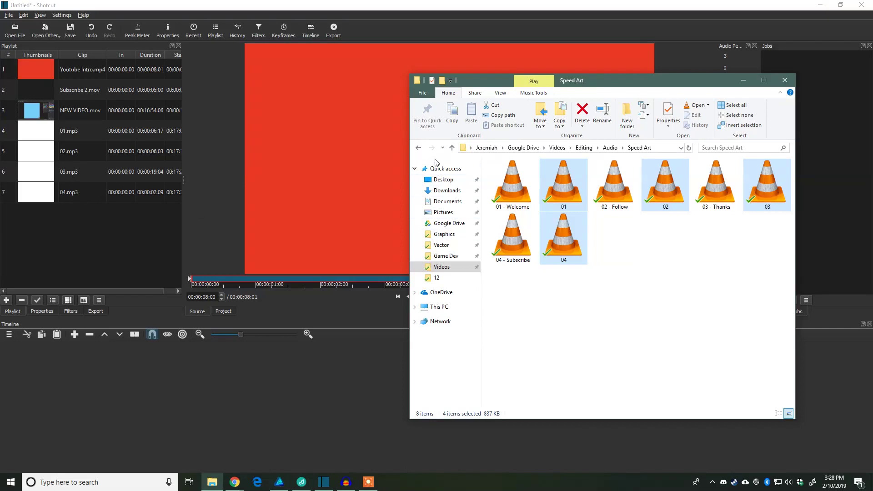
# Step: Add Final, Support and Thanks images from Speed Art folder 12, then close Explorer
pyautogui.click(416, 148)
pyautogui.click(416, 149)
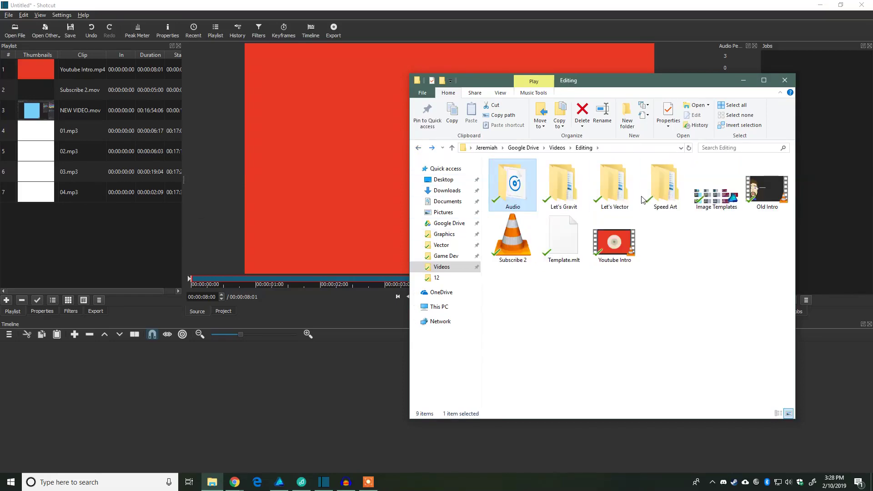
pyautogui.doubleClick(655, 188)
pyautogui.doubleClick(769, 245)
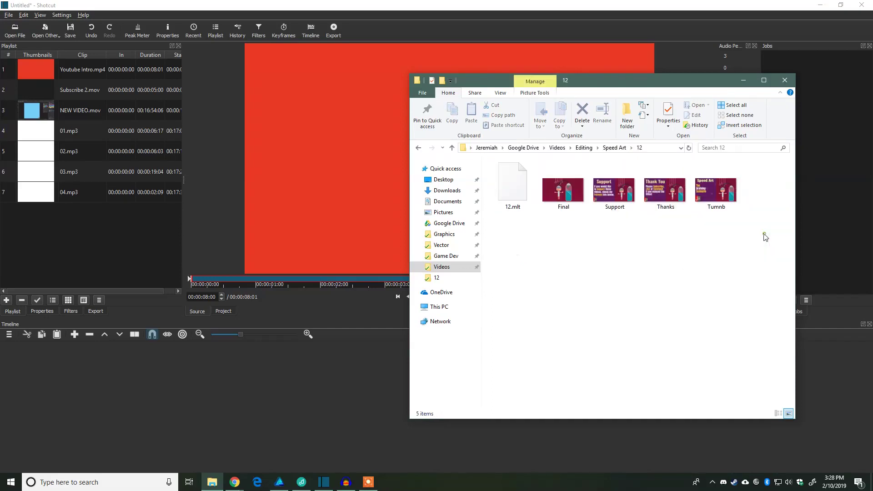
pyautogui.click(568, 200)
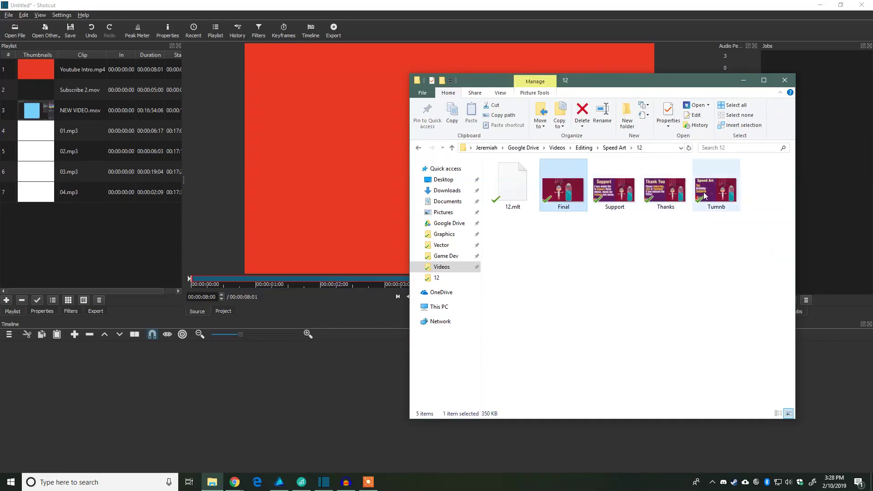
pyautogui.keyDown('shift'); pyautogui.click(665, 191); pyautogui.keyUp('shift')
pyautogui.moveTo(666, 191); pyautogui.dragTo(107, 242)
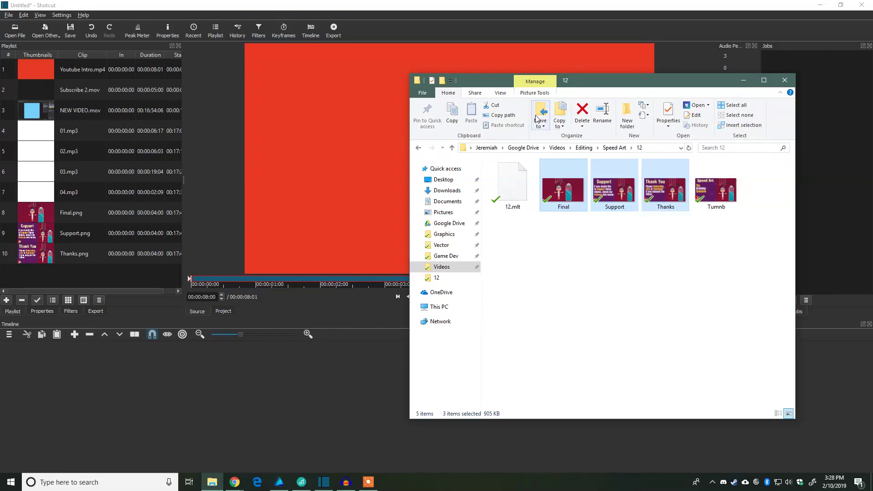
pyautogui.click(632, 15)
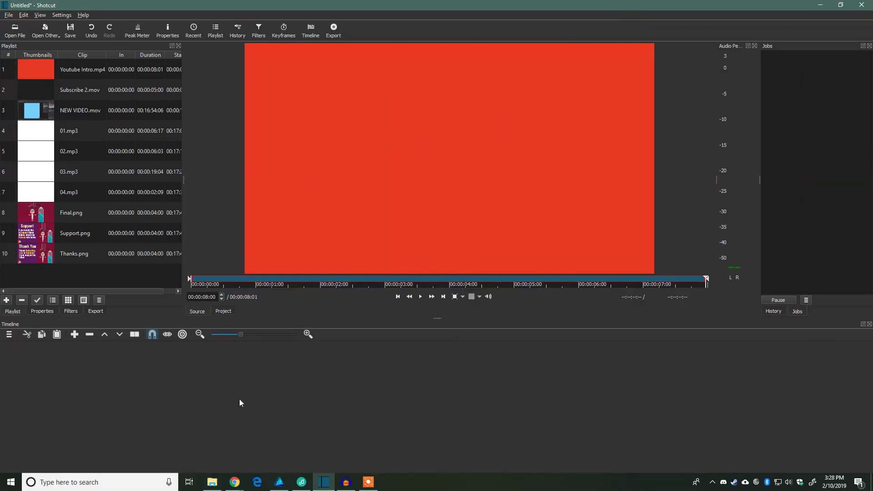
# Step: Add a video track to the timeline and name it Video
pyautogui.rightClick(35, 357)
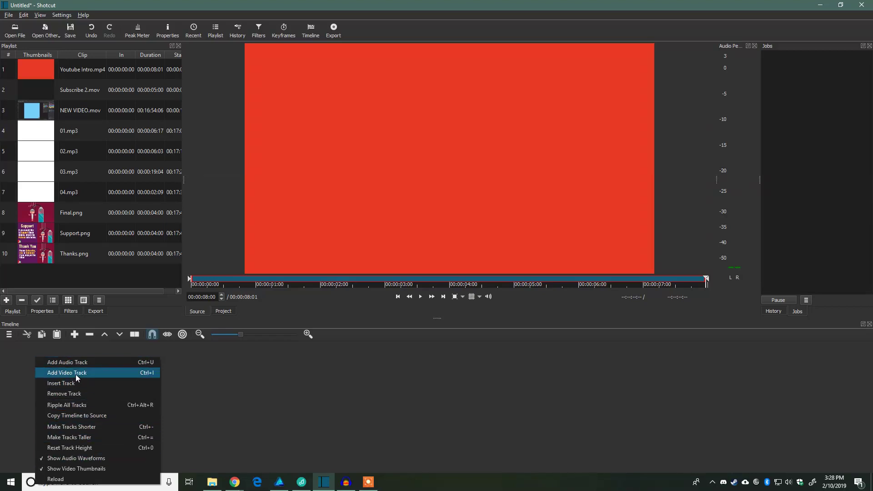
pyautogui.click(75, 373)
pyautogui.doubleClick(28, 361)
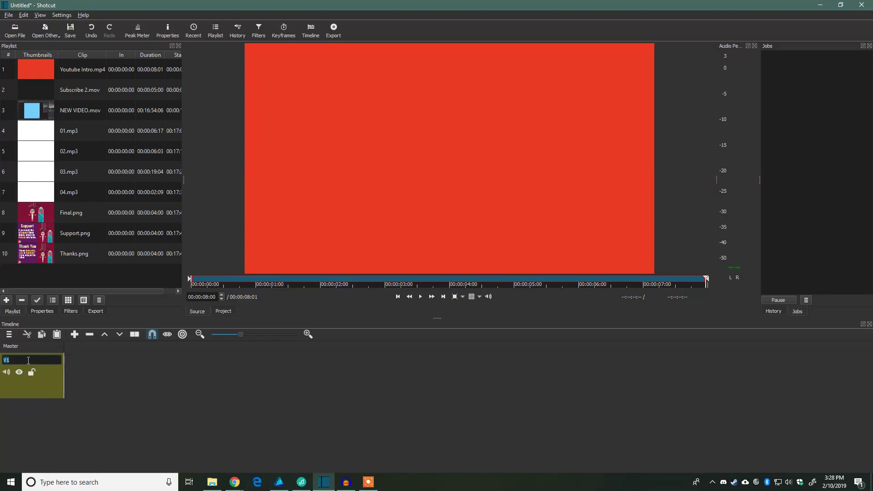
pyautogui.write('Video')
pyautogui.press('Return')
# Step: Add an audio track below Video and name it Voice
pyautogui.rightClick(54, 452)
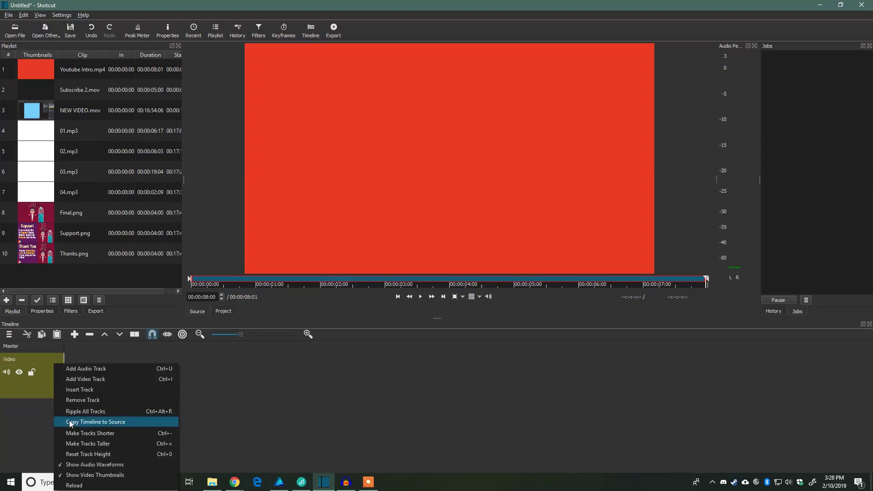
pyautogui.click(91, 370)
pyautogui.doubleClick(5, 406)
pyautogui.doubleClick(5, 405)
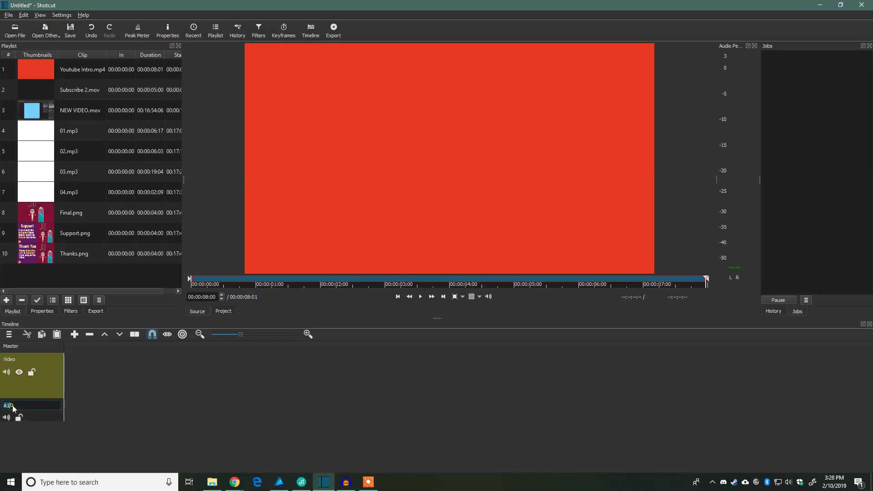
pyautogui.write('Voice')
pyautogui.press('Return')
# Step: Add a second audio track below Voice and name it Music
pyautogui.rightClick(60, 419)
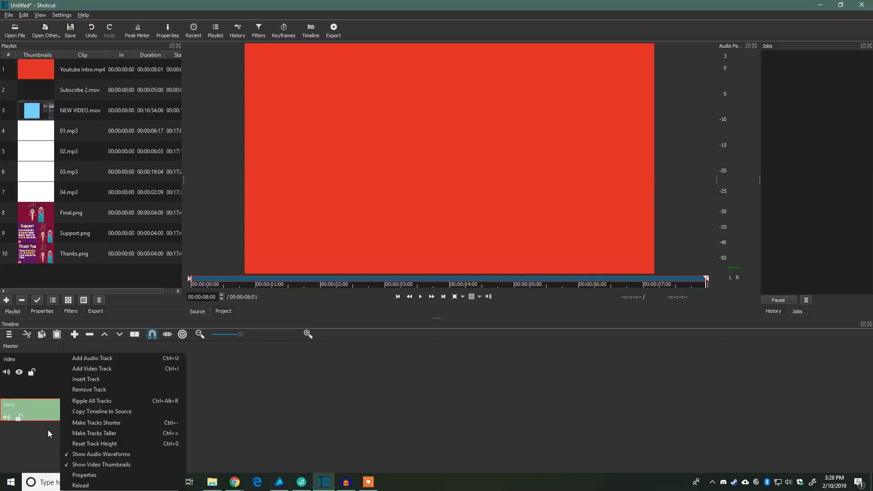
pyautogui.click(32, 441)
pyautogui.rightClick(91, 430)
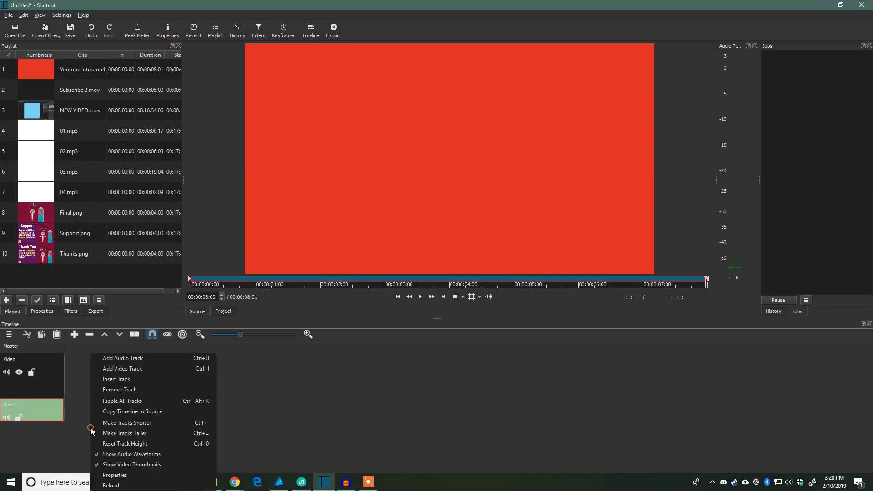
pyautogui.click(111, 358)
pyautogui.doubleClick(20, 428)
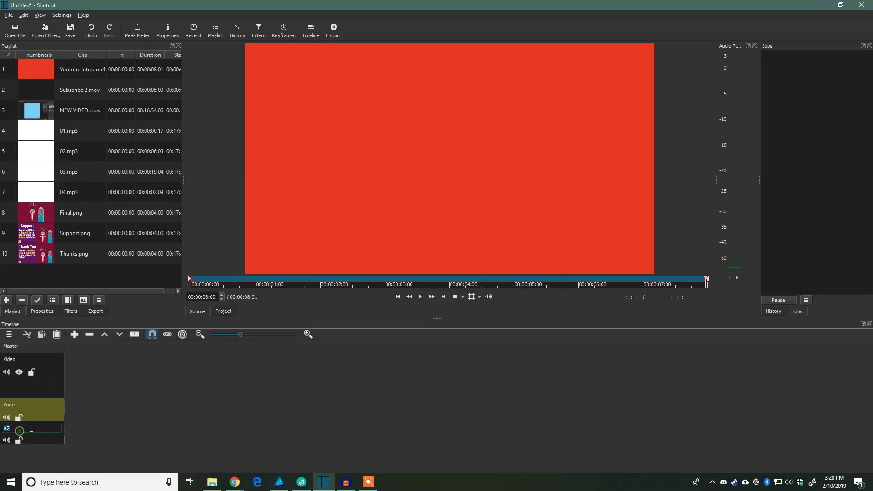
pyautogui.write('Music')
# Step: Drop Youtube Intro.mp4 on the Video track and slide it to 00:00:00:00
pyautogui.click(67, 68)
pyautogui.moveTo(37, 69); pyautogui.dragTo(118, 368)
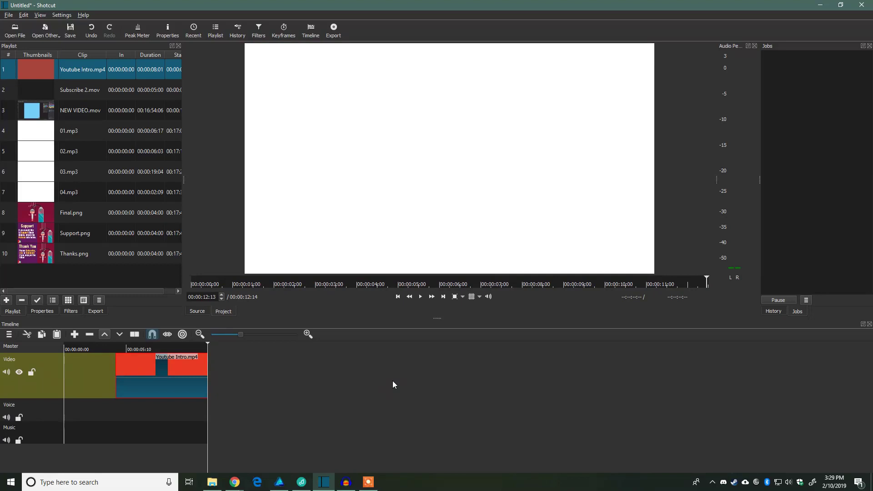
pyautogui.moveTo(189, 376); pyautogui.dragTo(131, 376)
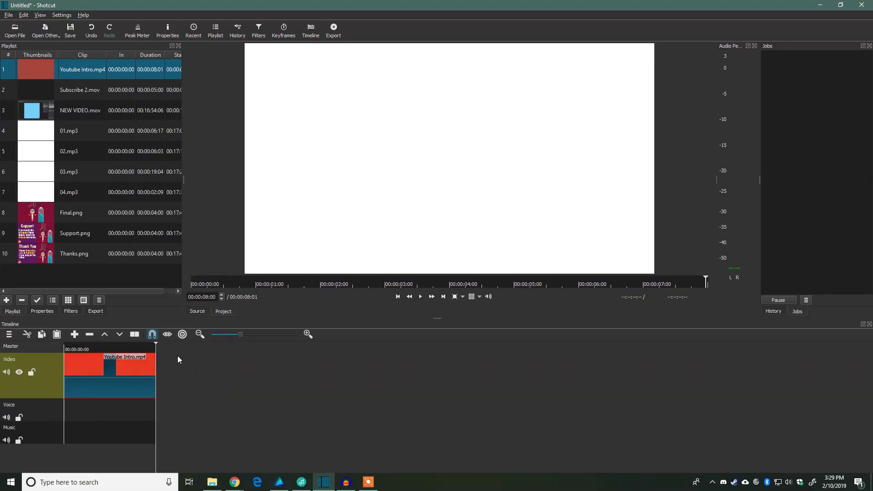
pyautogui.click(151, 349)
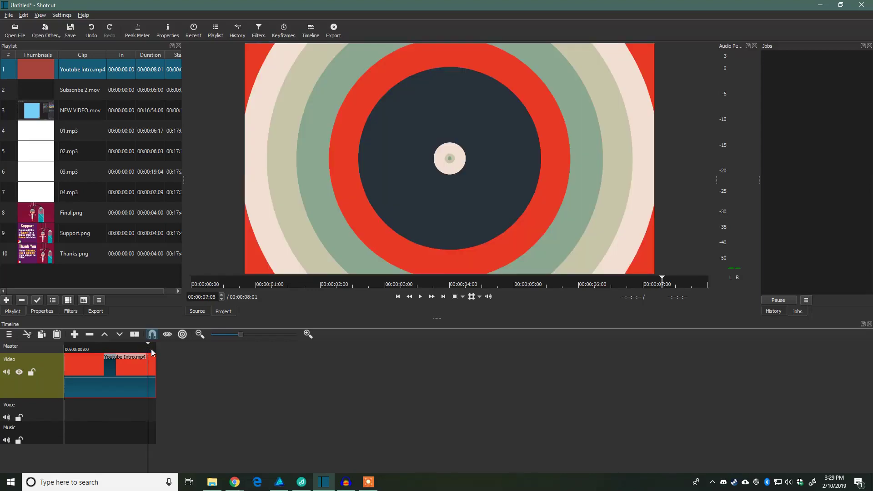
pyautogui.click(155, 349)
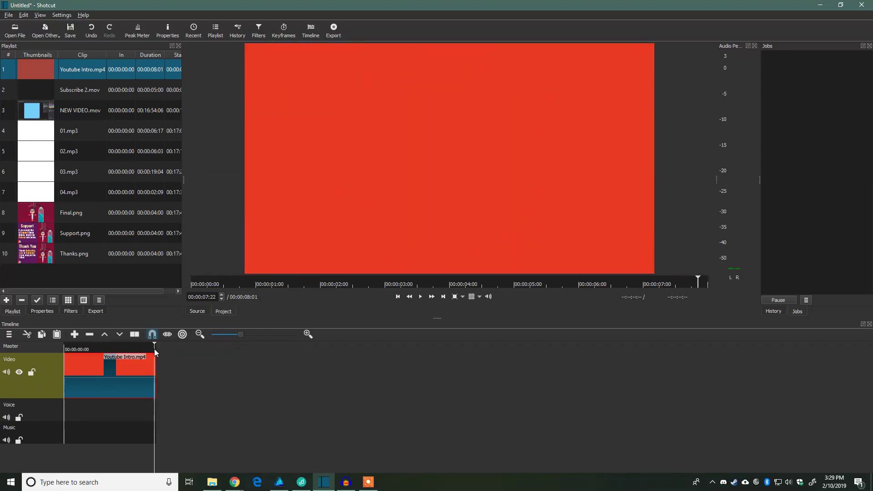
# Step: Preview the intro from the start, then drag NEW VIDEO.mov onto the Video track
pyautogui.press('Home')
pyautogui.press('End')
pyautogui.press('Home')
pyautogui.press('space')
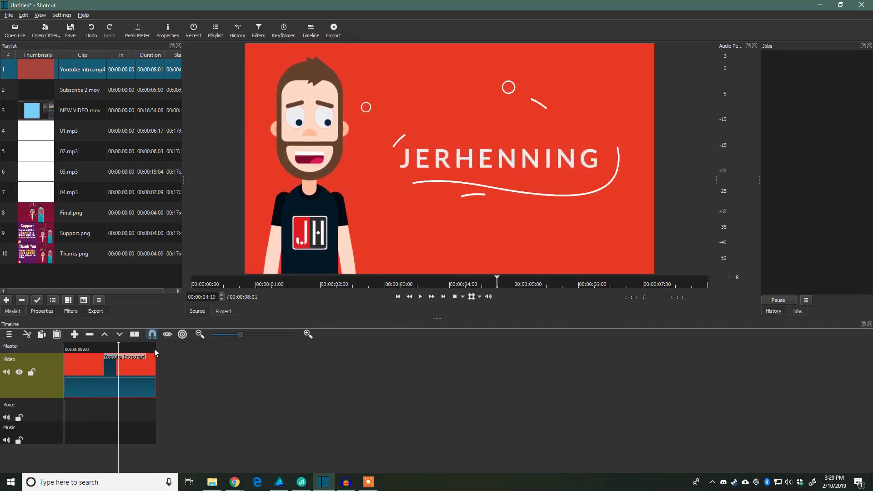
pyautogui.press('space')
pyautogui.press('Home')
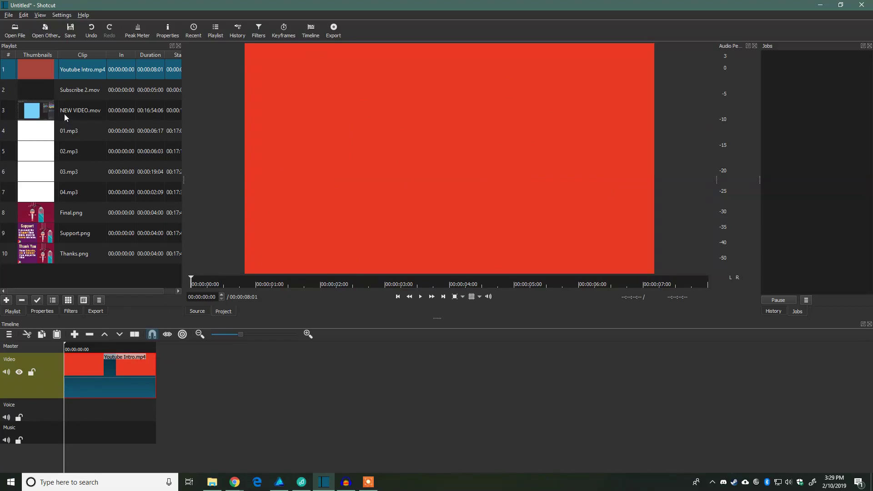
pyautogui.moveTo(66, 117); pyautogui.dragTo(266, 375)
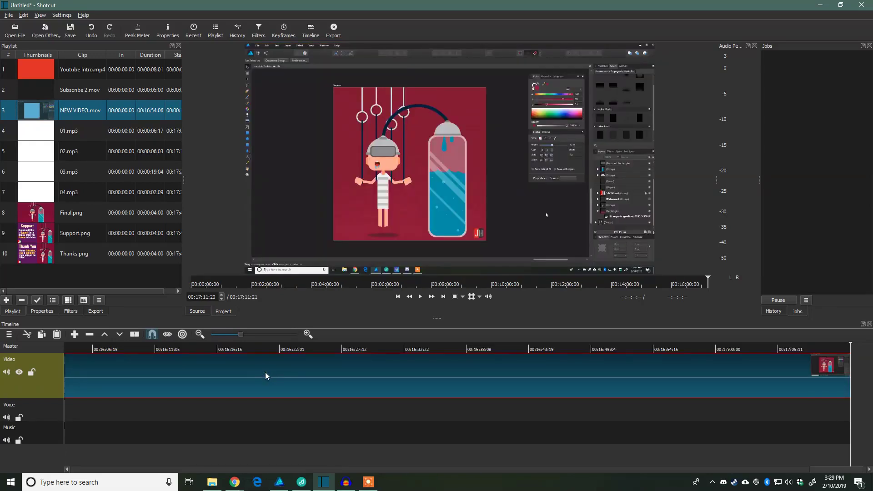
# Step: Slide NEW VIDEO.mov left against the intro and play across the join from 00:00:07
pyautogui.press('Home')
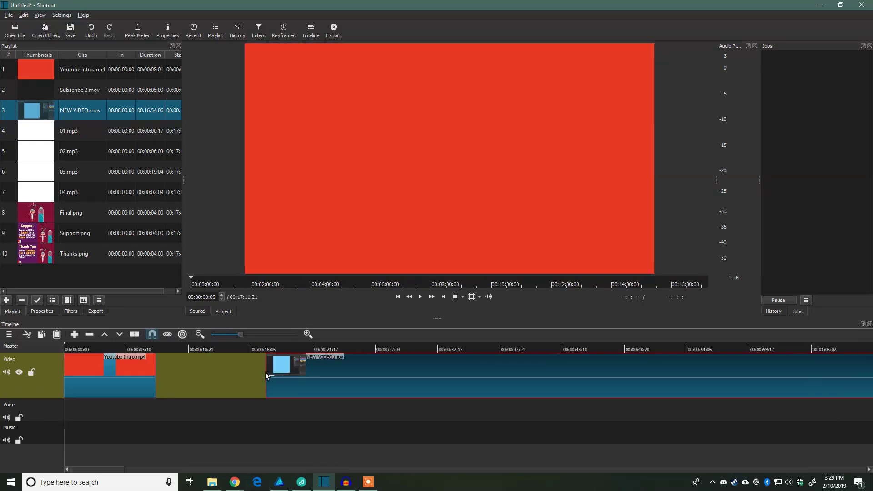
pyautogui.click(122, 369)
pyautogui.click(146, 347)
pyautogui.press('space')
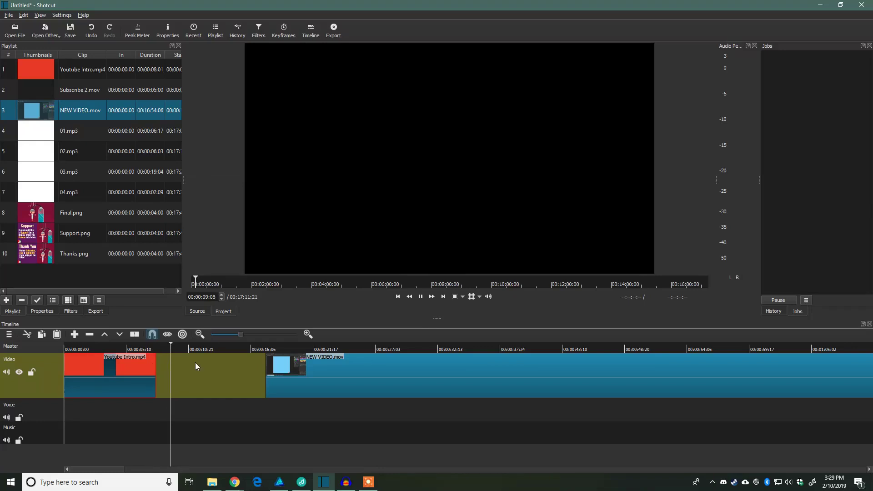
pyautogui.click(337, 388)
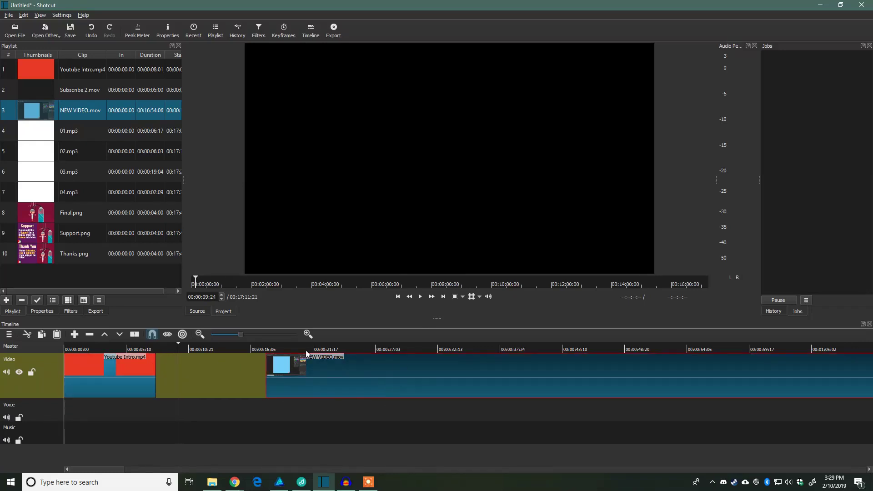
pyautogui.moveTo(364, 373); pyautogui.dragTo(255, 370)
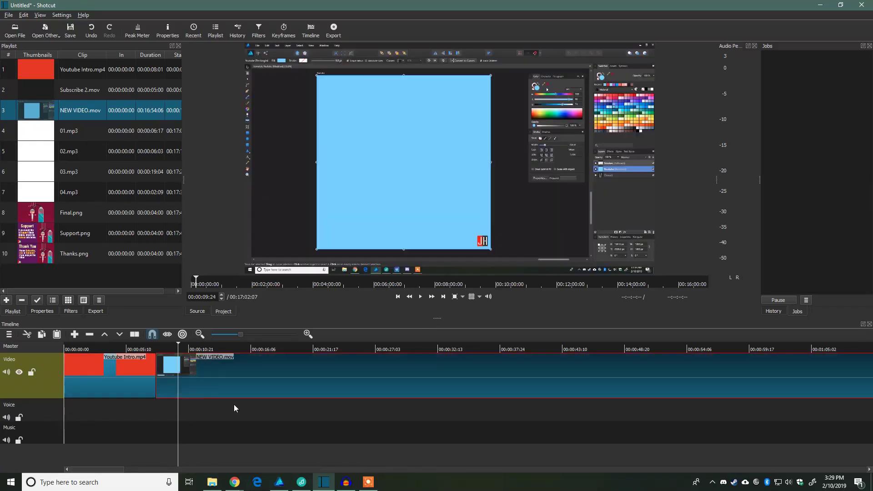
pyautogui.click(145, 347)
pyautogui.press('space')
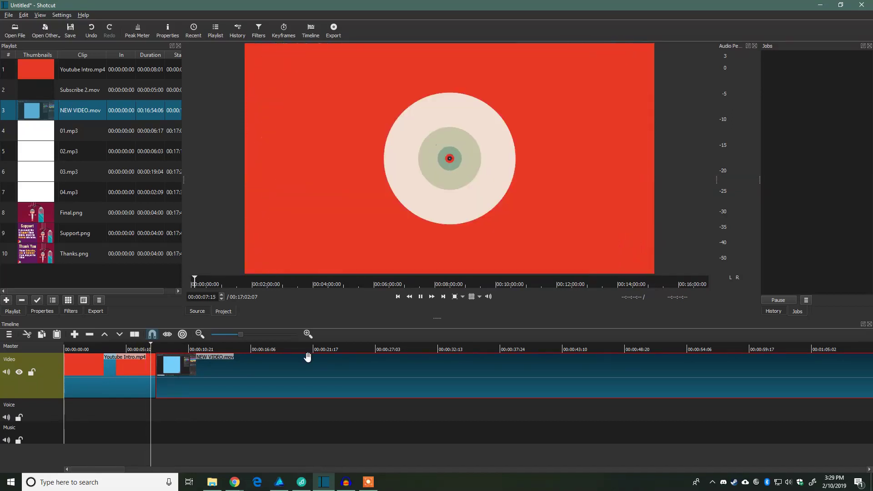
pyautogui.press('space')
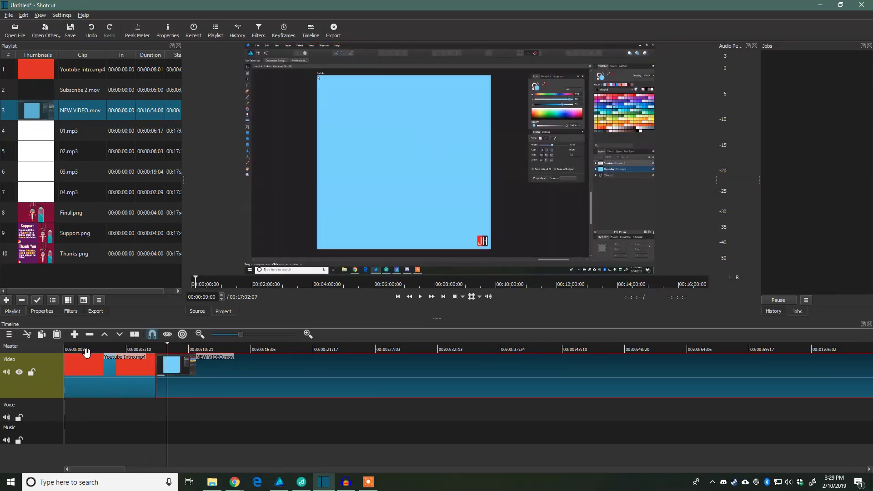
# Step: Drop 01.mp3 on the Voice track aligned to the intro's end, then play from 00:00:03 to check
pyautogui.click(103, 349)
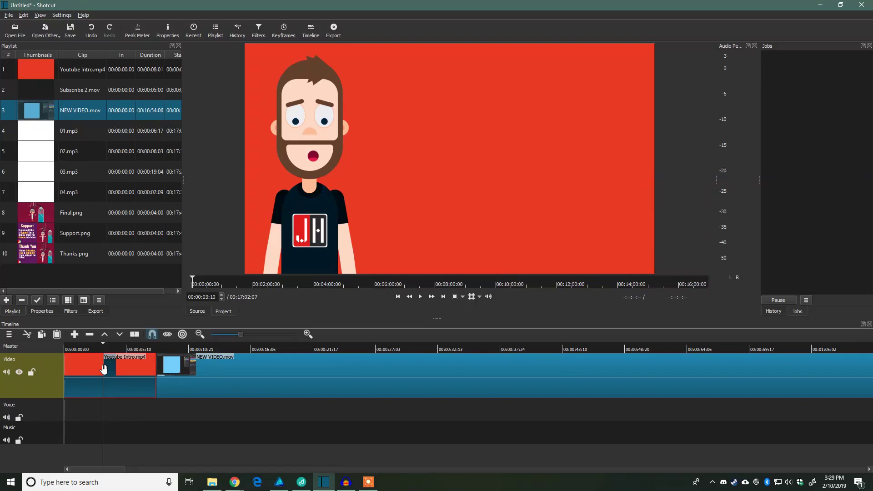
pyautogui.click(64, 135)
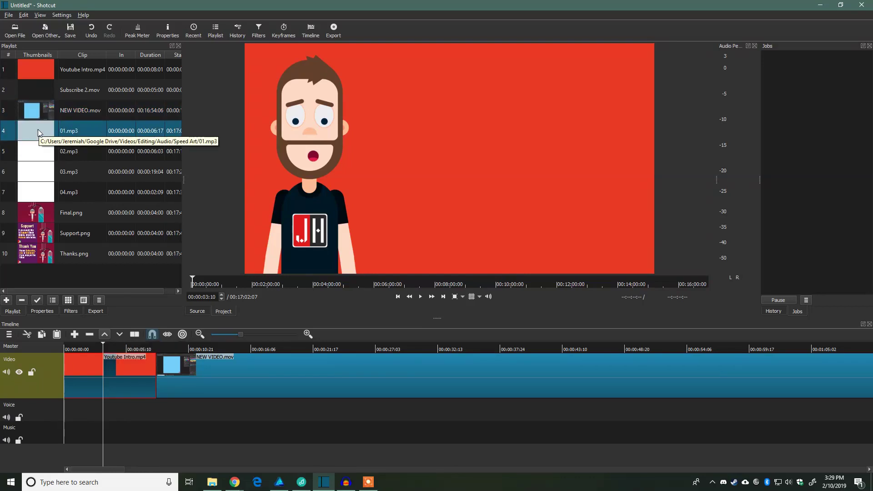
pyautogui.moveTo(37, 129); pyautogui.dragTo(192, 413)
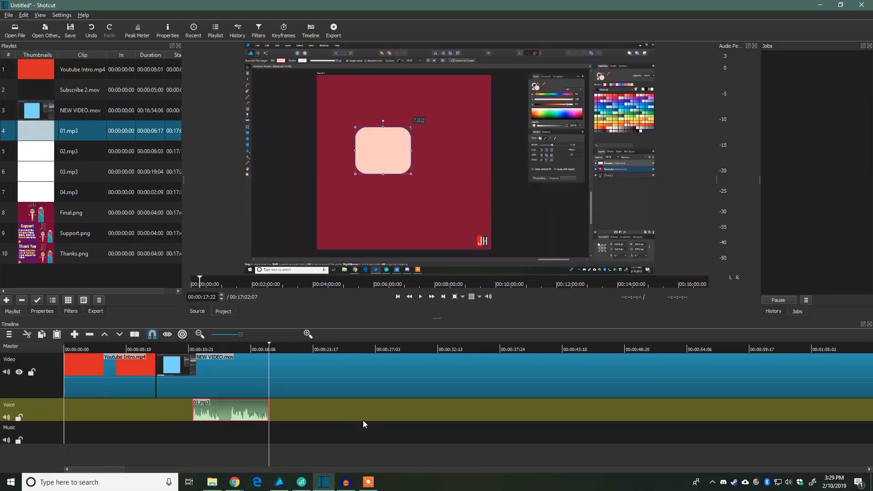
pyautogui.moveTo(255, 412); pyautogui.dragTo(185, 399)
pyautogui.click(105, 348)
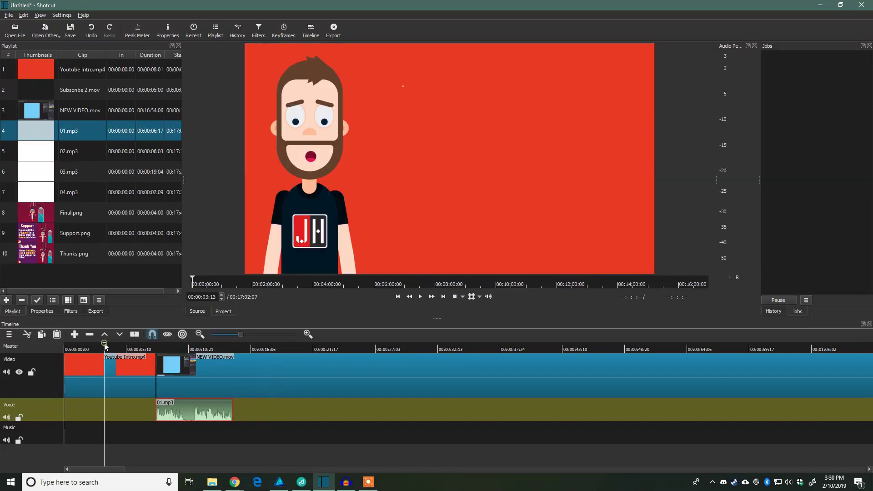
pyautogui.press('space')
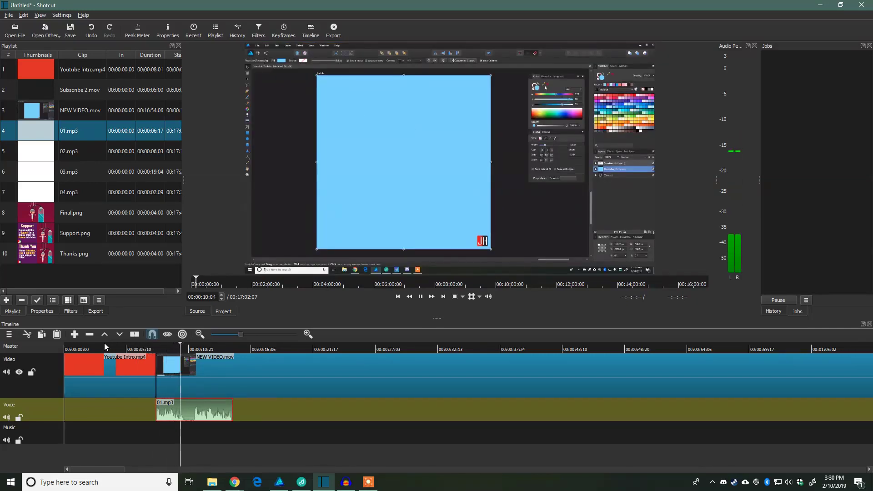
pyautogui.press('space')
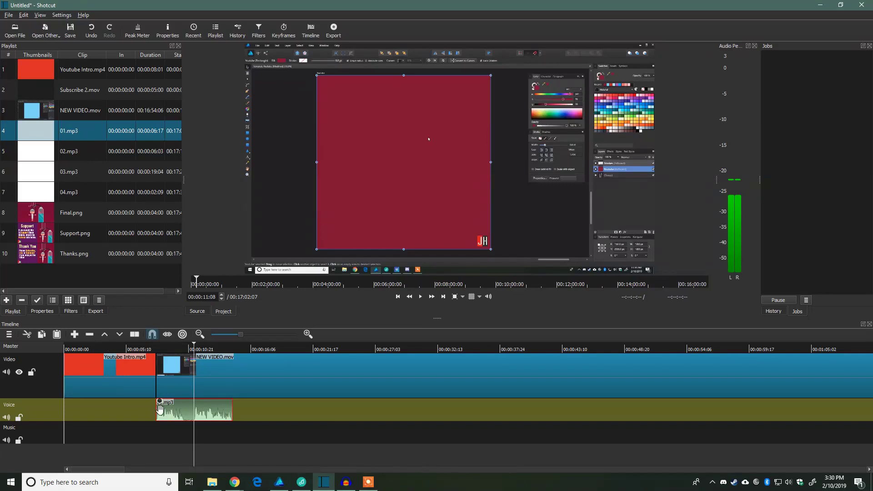
# Step: Push NEW VIDEO.mov later and place Final.png on the Video track after the intro
pyautogui.click(251, 387)
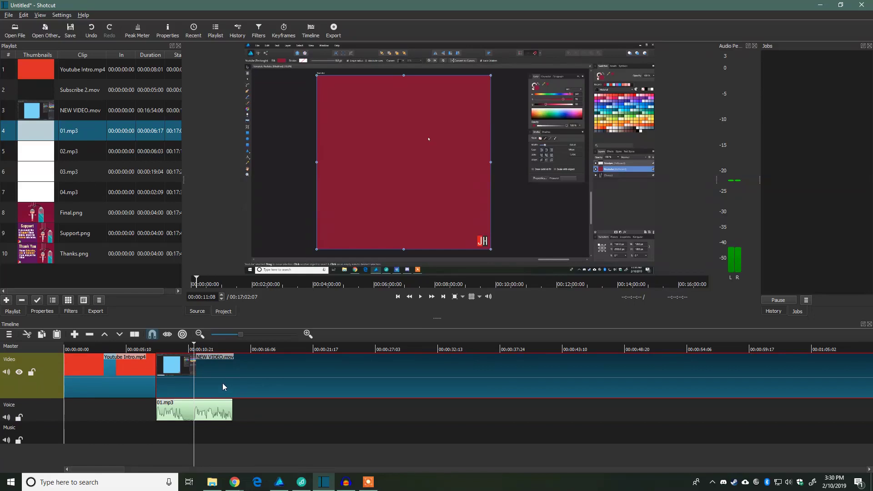
pyautogui.moveTo(223, 383); pyautogui.dragTo(373, 373)
pyautogui.click(37, 213)
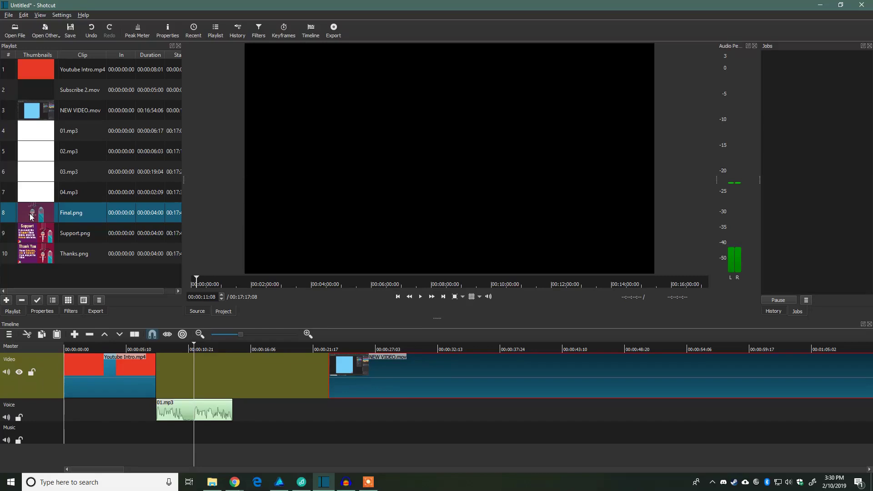
pyautogui.moveTo(32, 217); pyautogui.dragTo(178, 371)
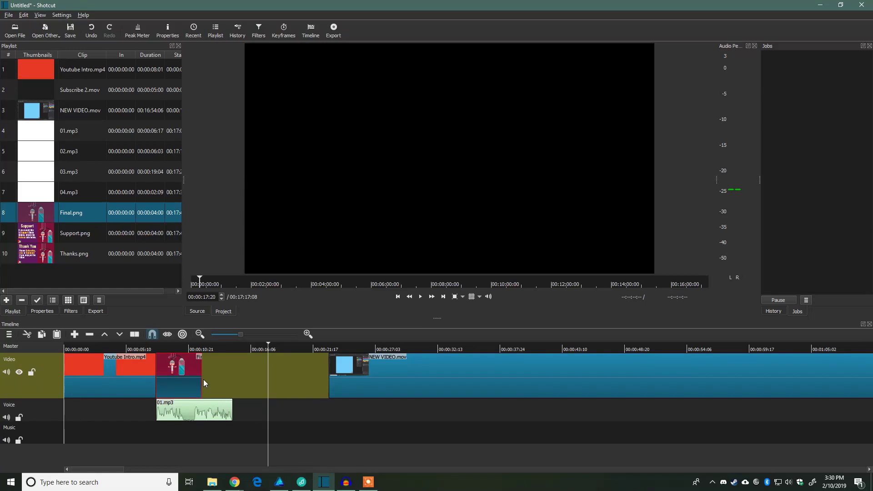
# Step: Place 02.mp3 after 01.mp3 and 03.mp3 on the Voice track, then preview them
pyautogui.click(35, 155)
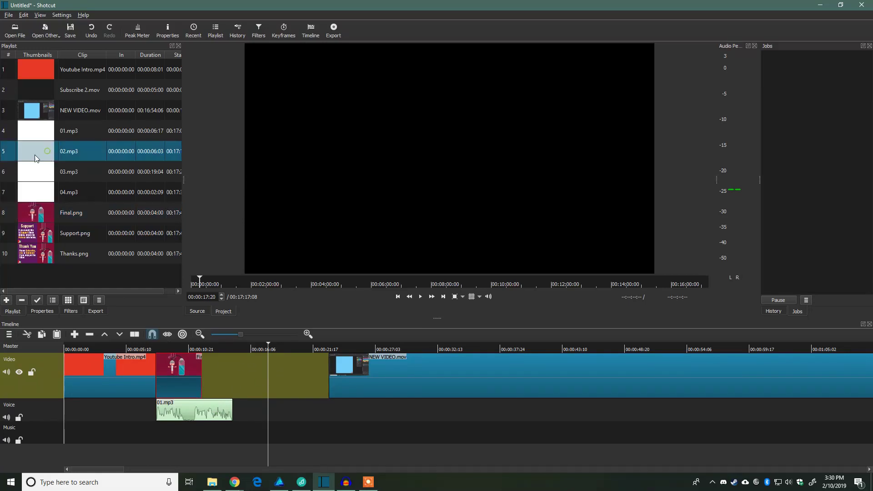
pyautogui.moveTo(279, 387); pyautogui.dragTo(274, 411)
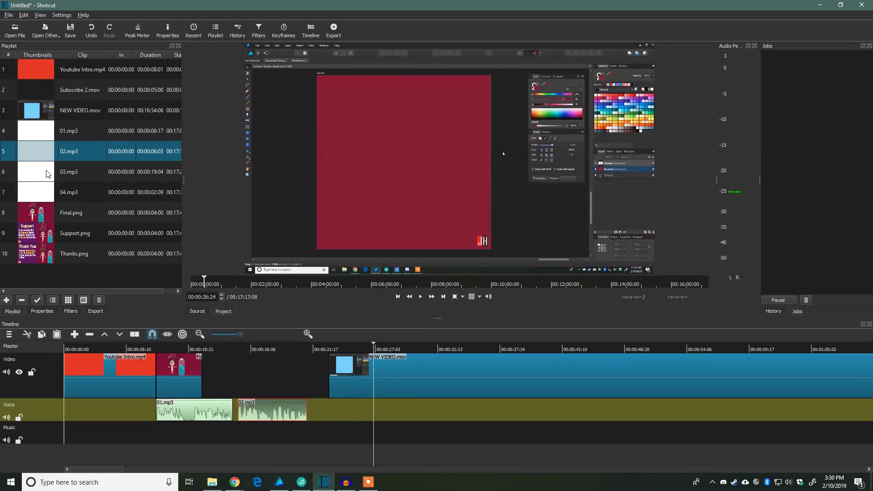
pyautogui.moveTo(47, 174); pyautogui.dragTo(376, 418)
pyautogui.click(168, 348)
pyautogui.press('space')
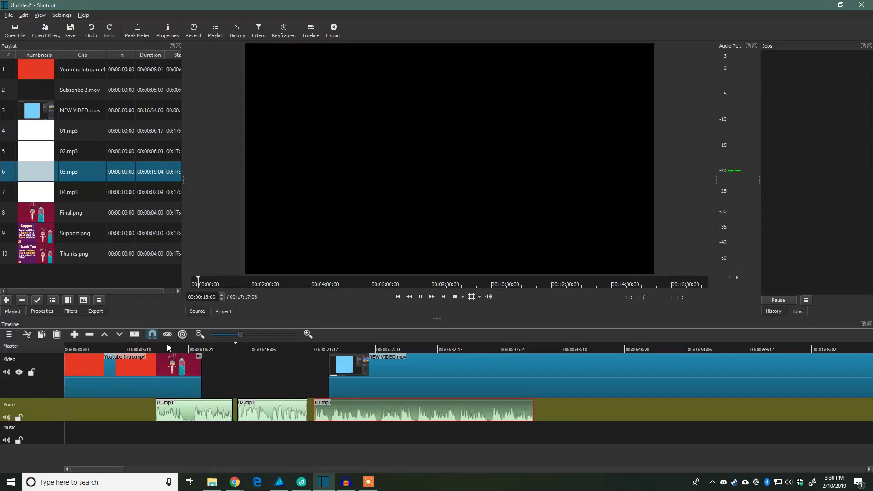
pyautogui.press('space')
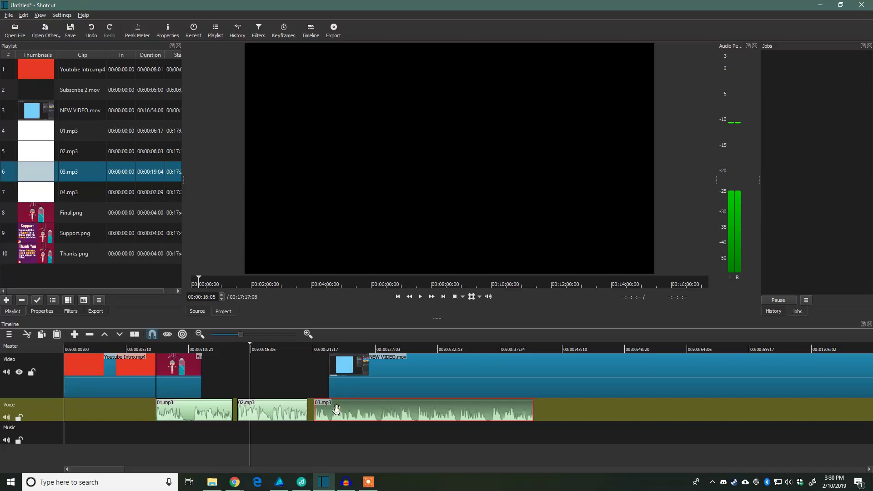
# Step: Delete 03.mp3 from the Voice track and replay from about 8 seconds in
pyautogui.press('Delete')
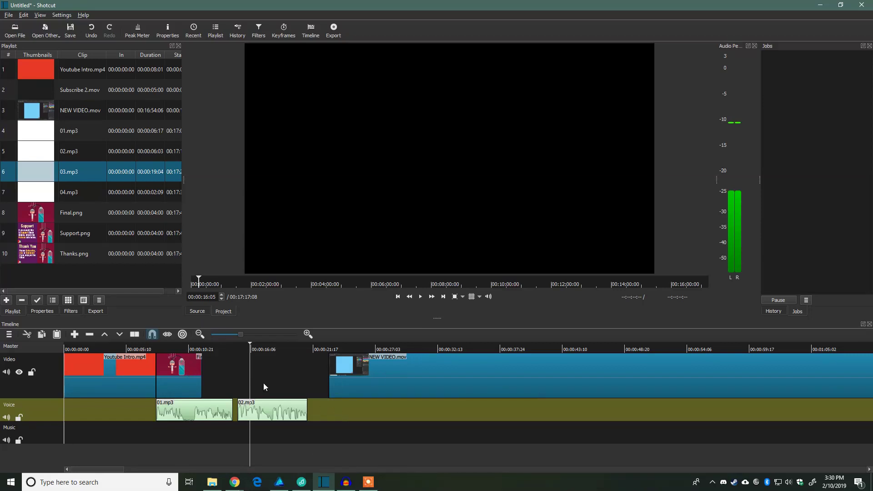
pyautogui.click(151, 347)
pyautogui.press('space')
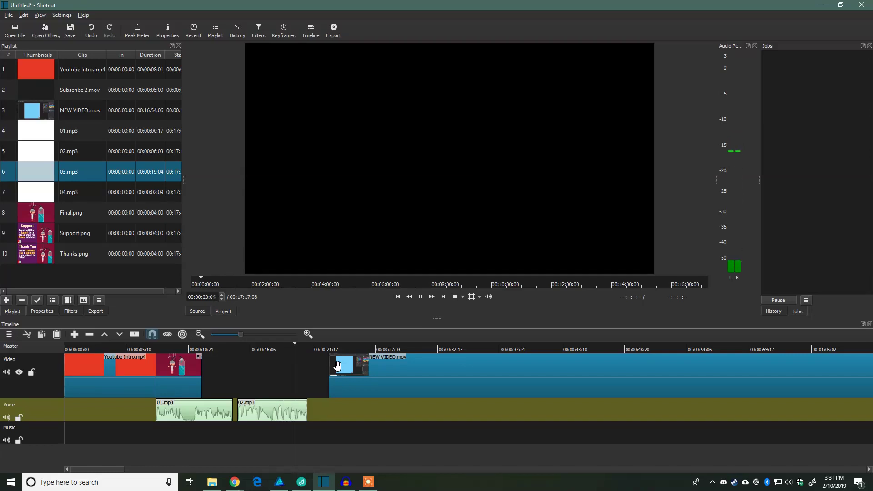
pyautogui.press('space')
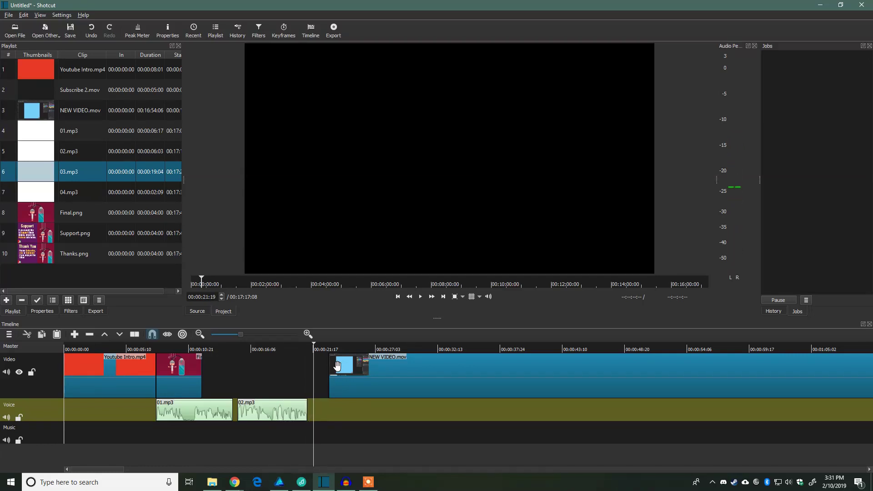
# Step: Extend Final.png to 02.mp3's end and butt NEW VIDEO.mov against it (timeline 00:17:15:12)
pyautogui.click(148, 345)
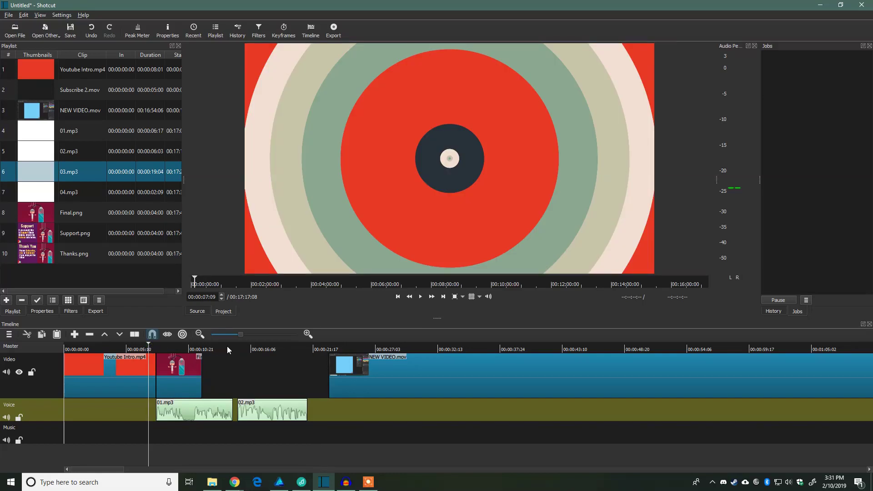
pyautogui.press('space')
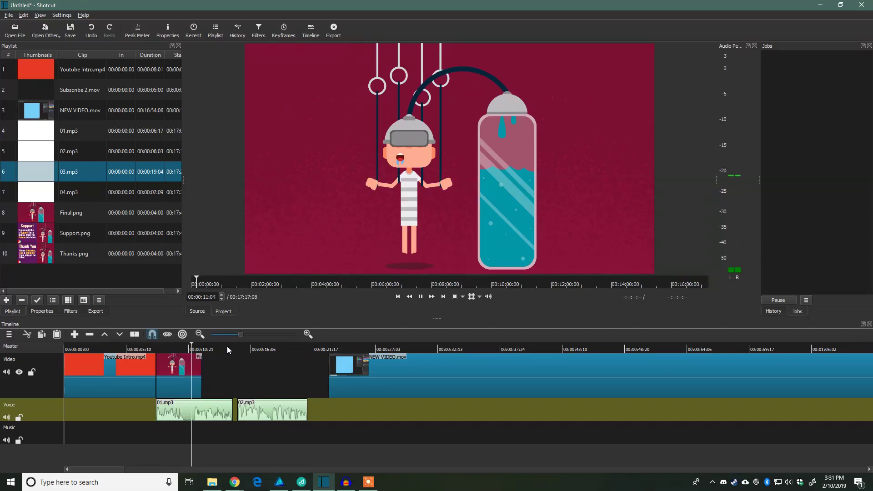
pyautogui.press('space')
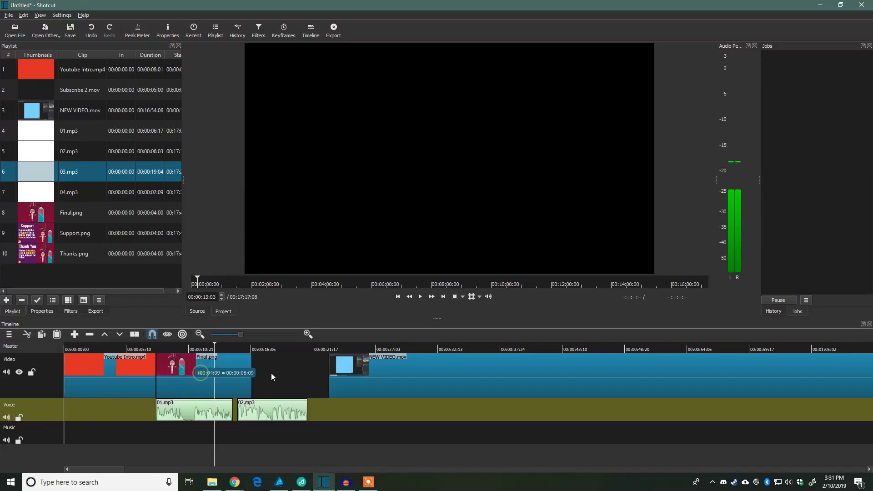
pyautogui.moveTo(272, 373); pyautogui.dragTo(321, 372)
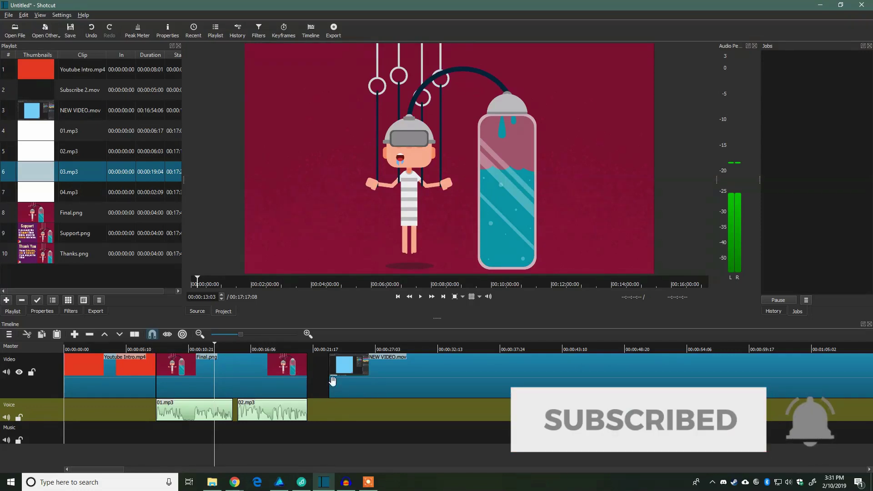
pyautogui.moveTo(466, 376); pyautogui.dragTo(443, 375)
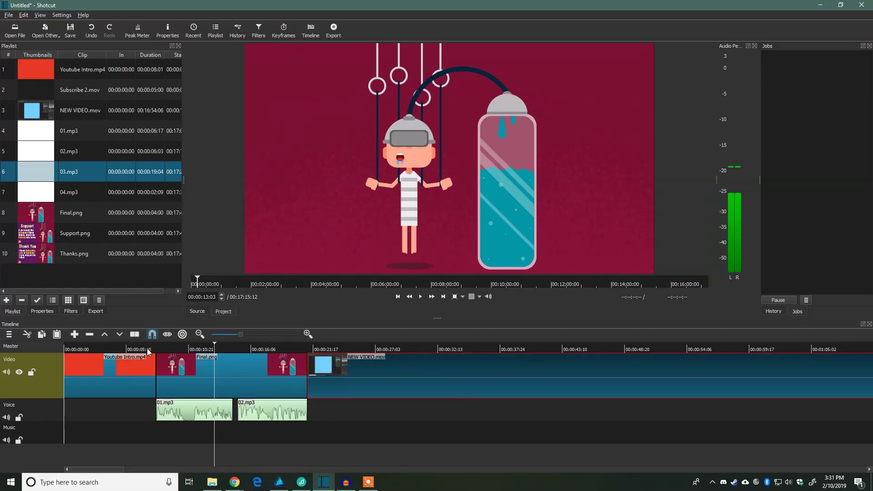
pyautogui.press('Home')
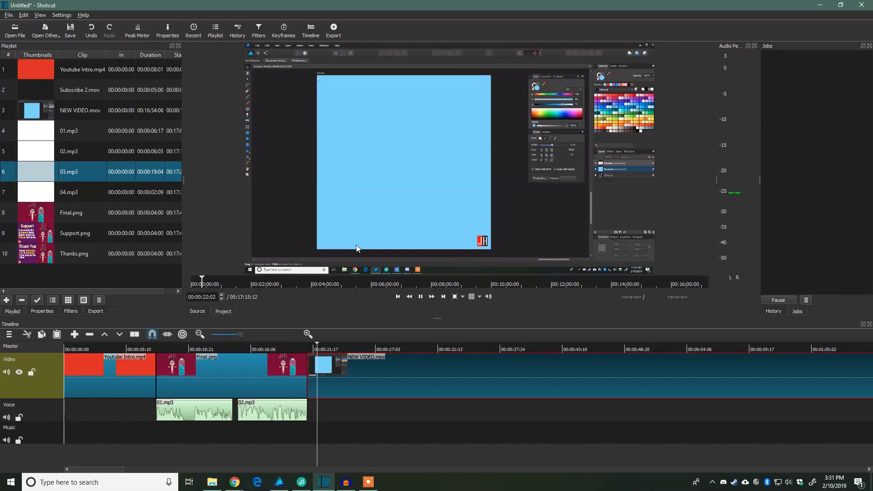
pyautogui.press('space')
# Step: Browse Google Drive > Music > Youtube RF and drag Eureka into Shotcut's playlist as the eleventh clip
pyautogui.click(218, 484)
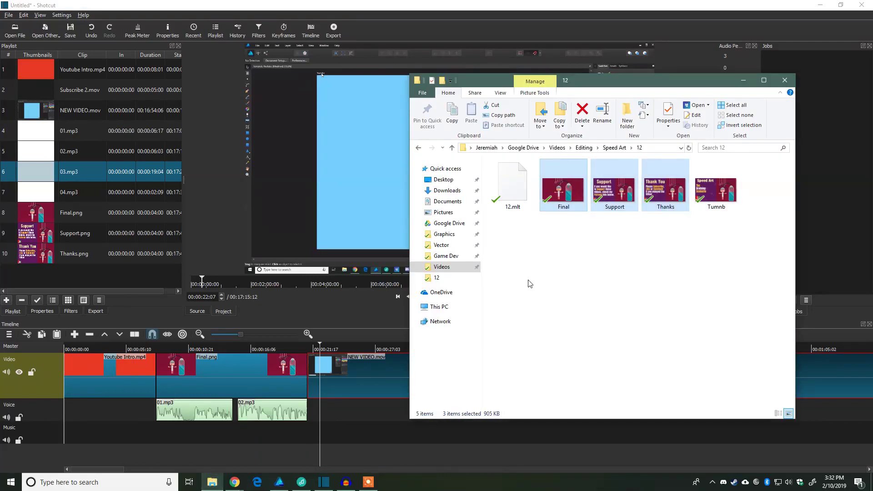
pyautogui.click(445, 223)
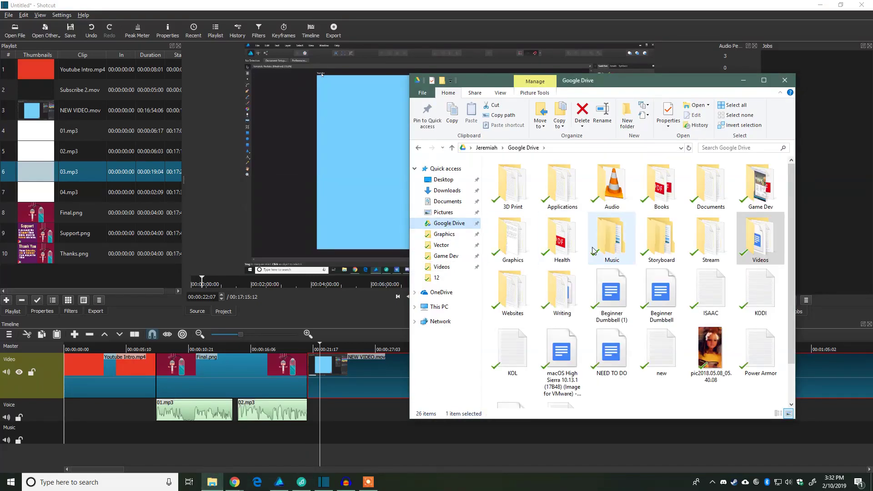
pyautogui.doubleClick(595, 249)
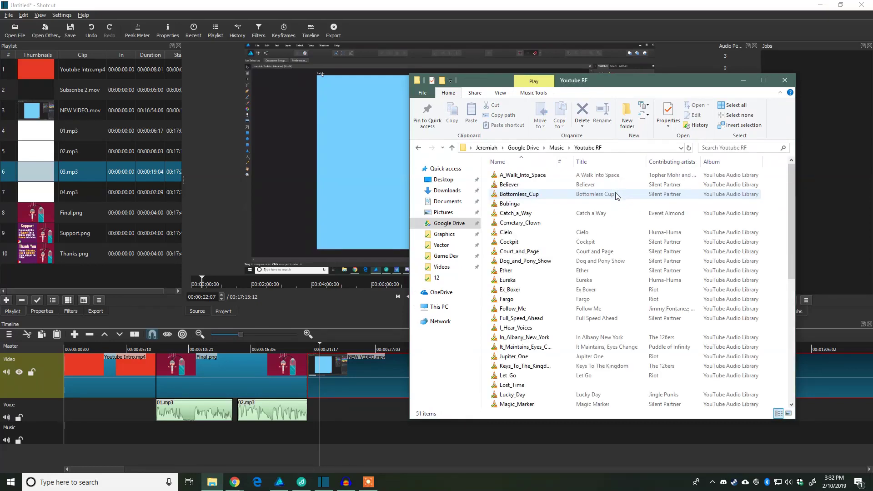
pyautogui.doubleClick(542, 243)
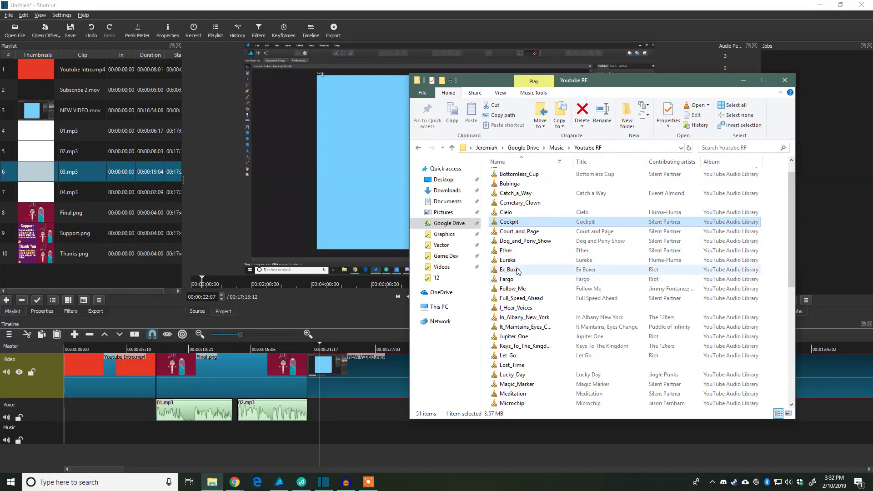
pyautogui.click(514, 262)
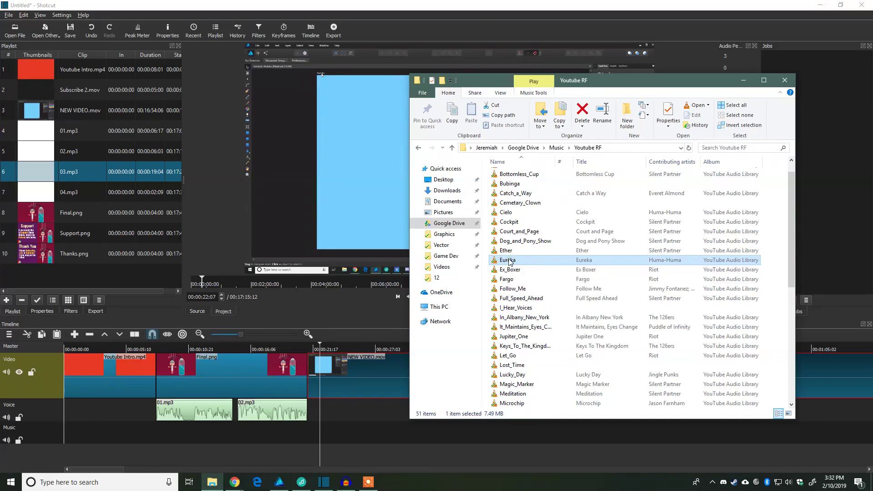
pyautogui.moveTo(509, 261); pyautogui.dragTo(65, 278)
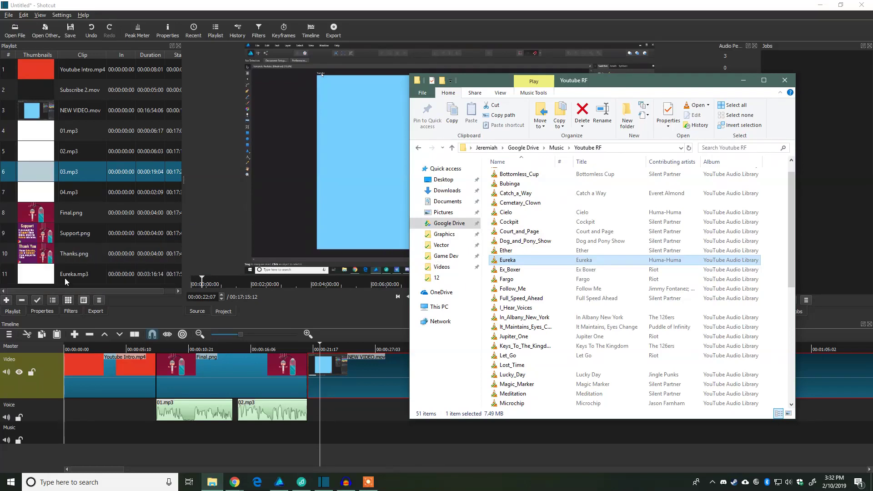
# Step: Place Eureka.mp3 from the playlist onto the Music track
pyautogui.click(632, 4)
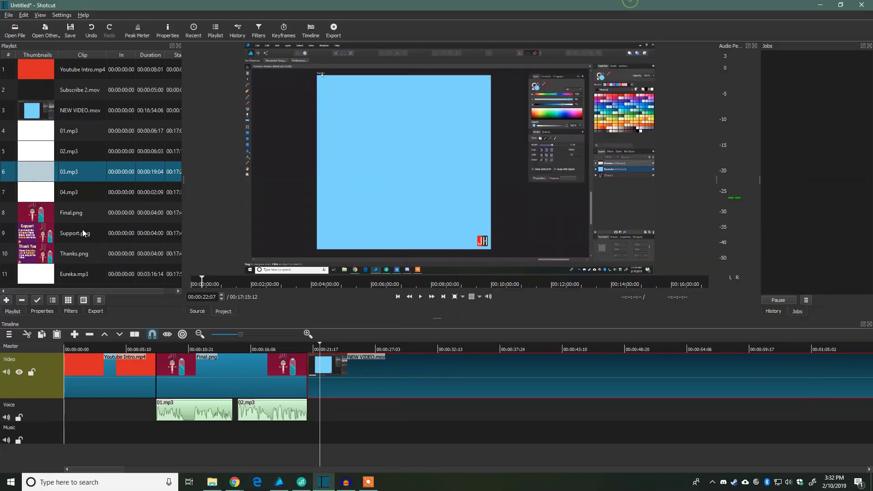
pyautogui.click(44, 278)
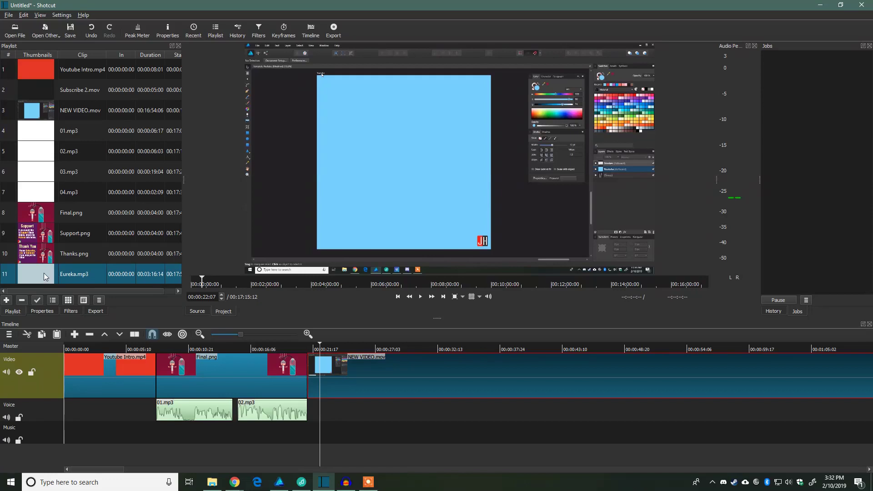
pyautogui.moveTo(40, 279); pyautogui.dragTo(104, 433)
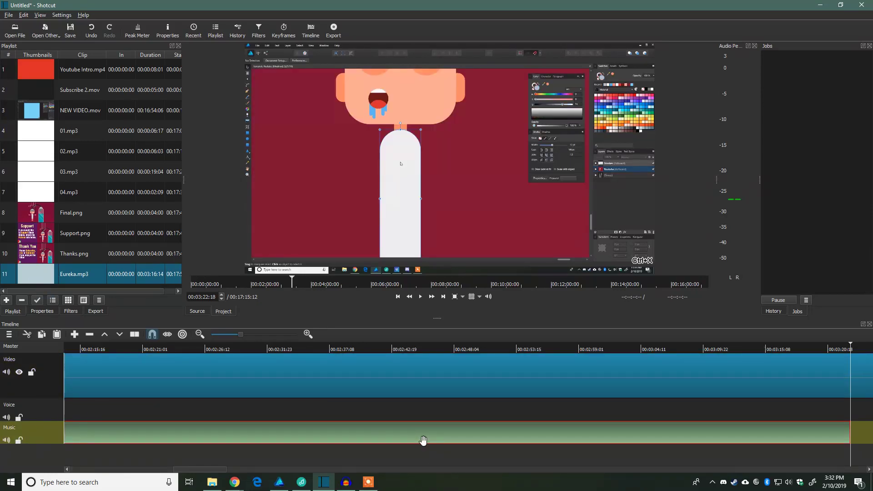
pyautogui.press('Home')
pyautogui.moveTo(415, 435); pyautogui.dragTo(395, 440)
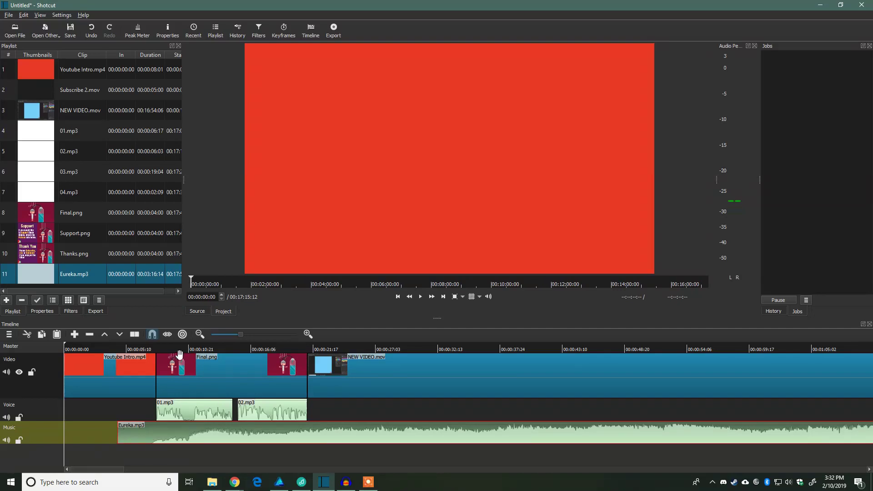
# Step: Split Eureka.mp3 near 7 seconds, drop the opening, and move the rest to the timeline start
pyautogui.click(152, 348)
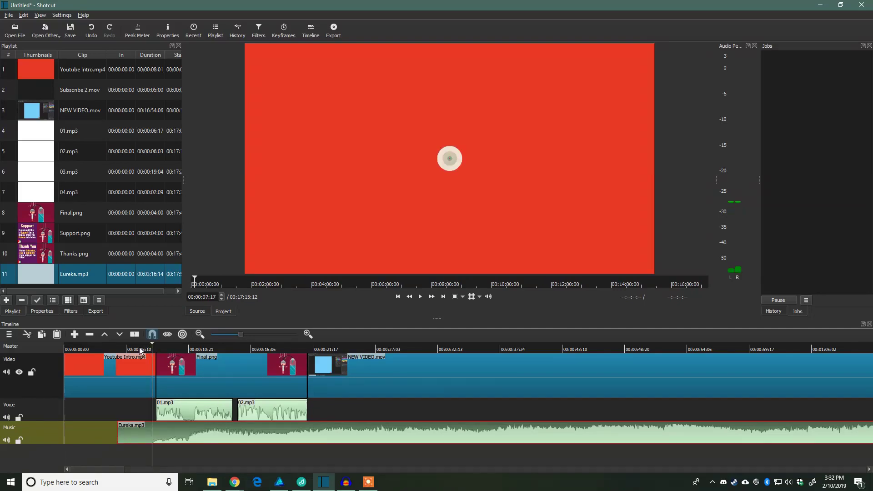
pyautogui.click(139, 348)
pyautogui.moveTo(146, 348)
pyautogui.mouseDown()
pyautogui.moveTo(195, 349)
pyautogui.moveTo(151, 357)
pyautogui.mouseUp()
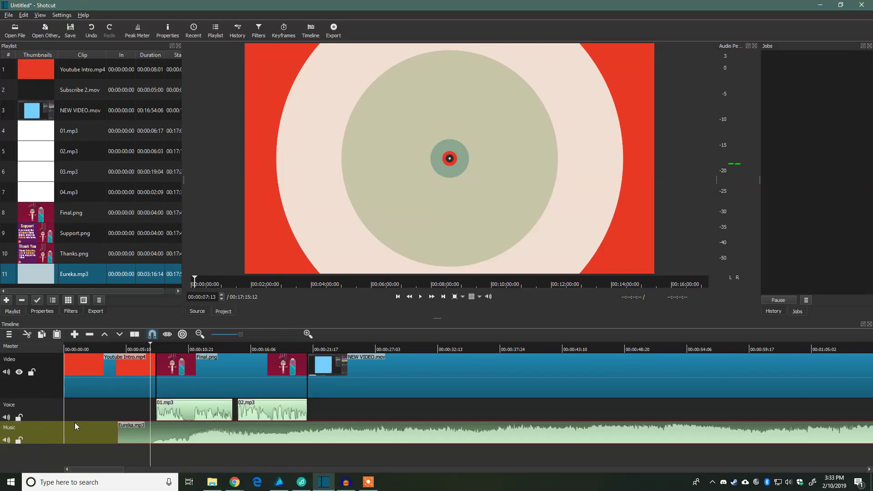
pyautogui.press('s')
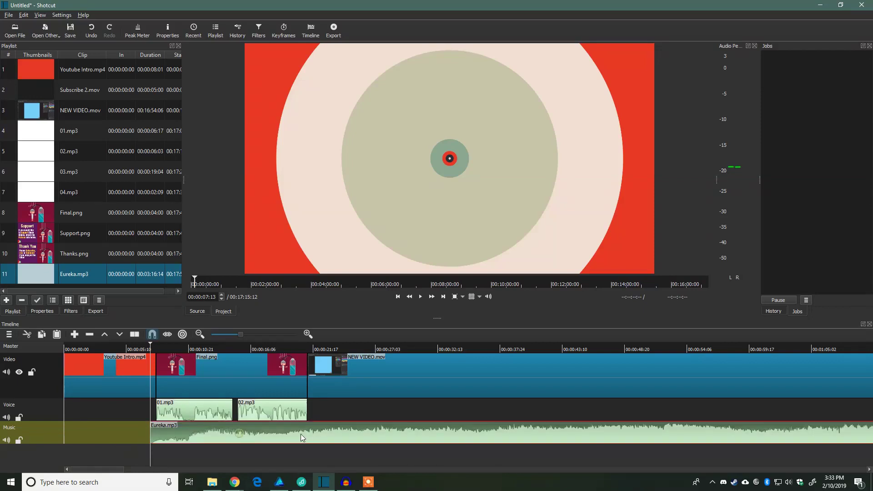
pyautogui.moveTo(302, 434); pyautogui.dragTo(220, 430)
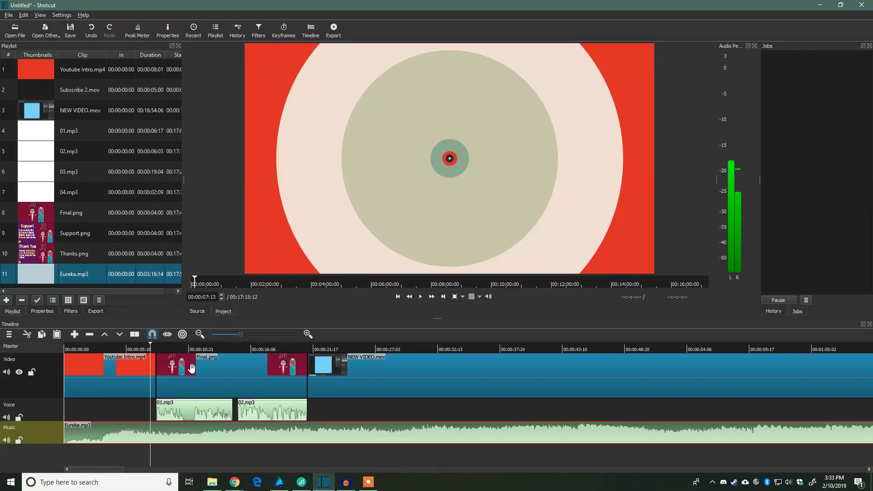
pyautogui.press('Home')
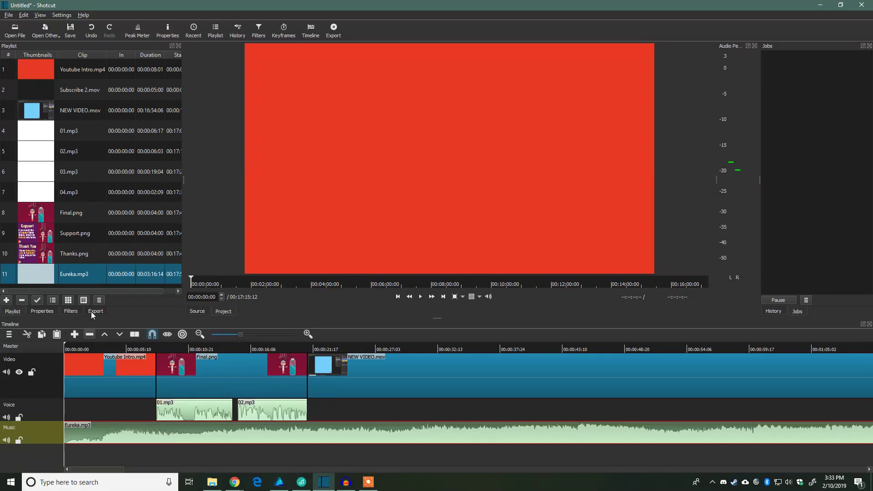
# Step: Add Fade In Audio and Gain/Volume filters to Eureka.mp3, lowering Level to -23.9 dB
pyautogui.click(71, 313)
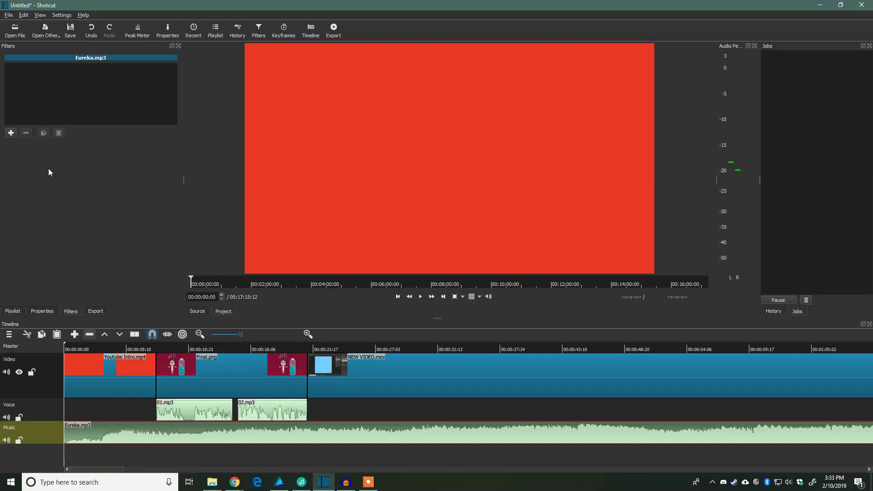
pyautogui.click(11, 133)
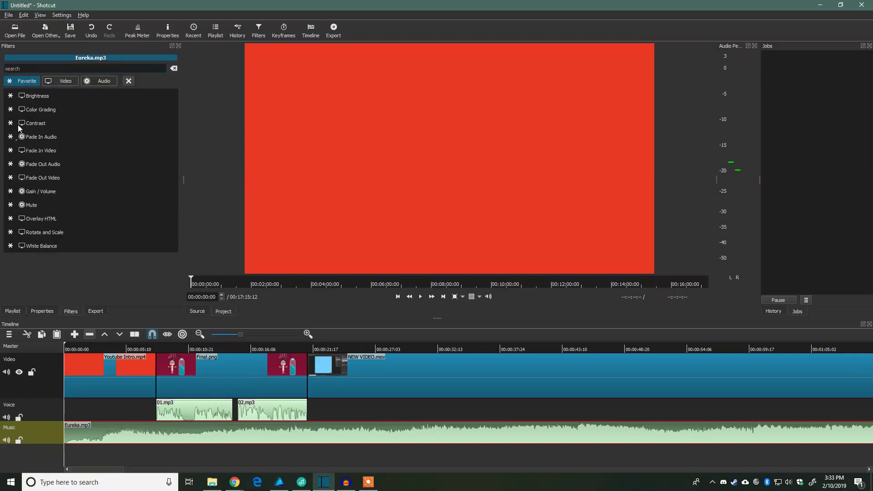
pyautogui.click(67, 138)
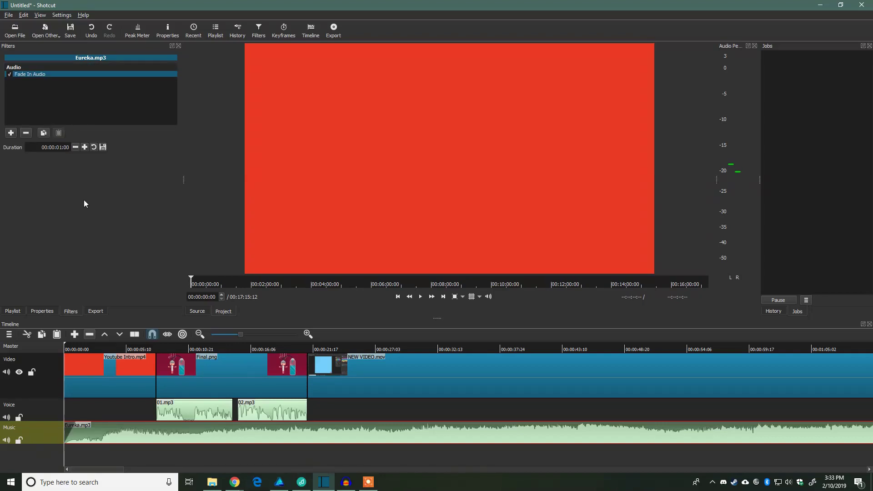
pyautogui.click(11, 133)
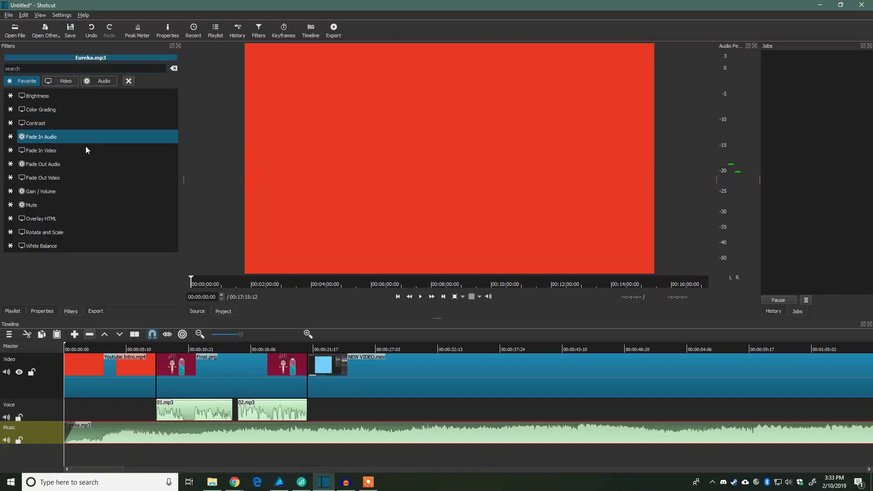
pyautogui.click(60, 192)
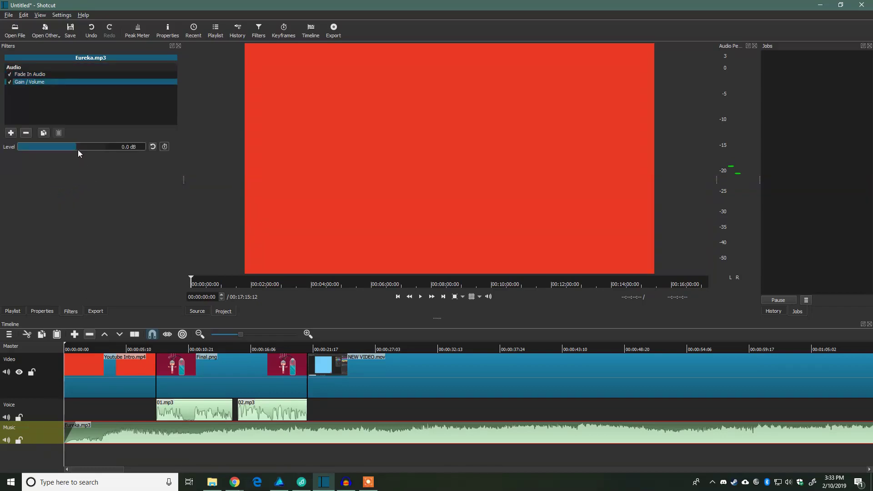
pyautogui.moveTo(78, 150); pyautogui.dragTo(102, 149)
pyautogui.moveTo(65, 148); pyautogui.dragTo(50, 147)
pyautogui.press('space')
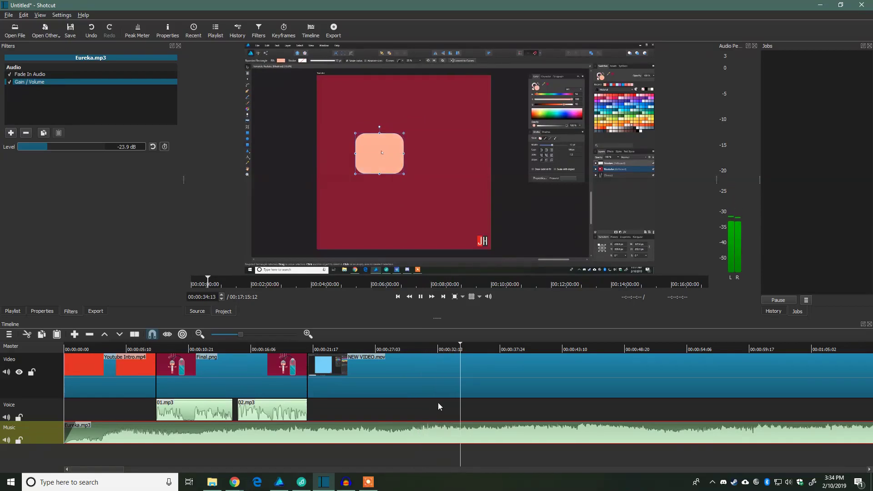
pyautogui.press('space')
pyautogui.moveTo(139, 430); pyautogui.dragTo(232, 432)
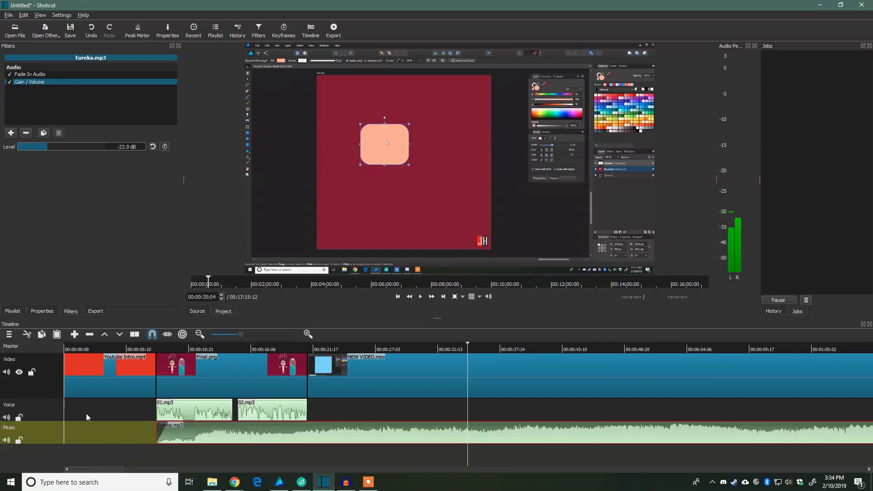
pyautogui.moveTo(268, 435); pyautogui.dragTo(165, 432)
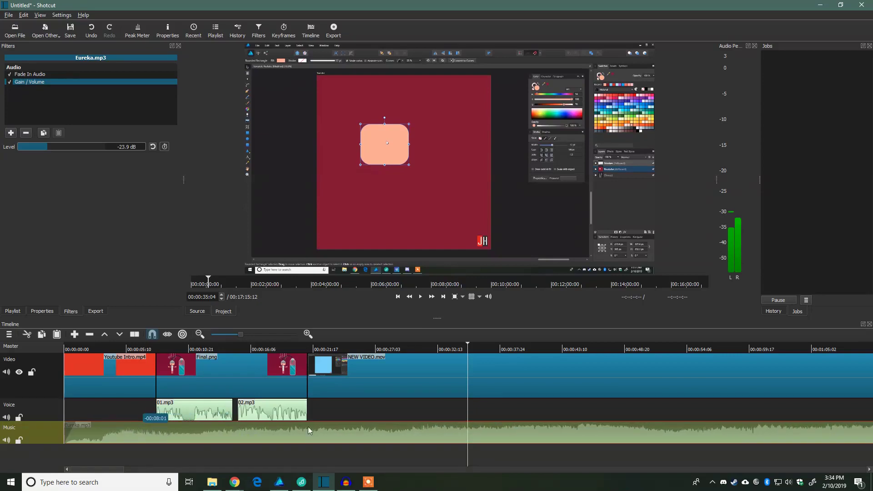
pyautogui.moveTo(307, 427); pyautogui.dragTo(309, 426)
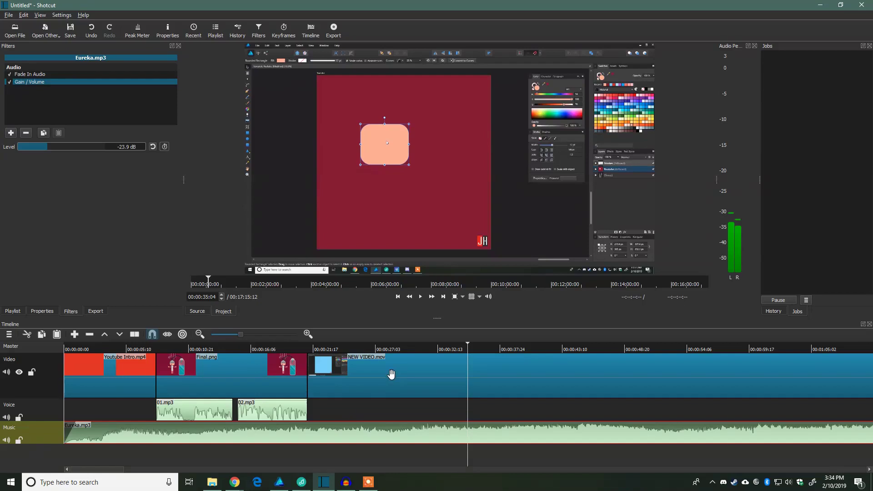
pyautogui.click(299, 350)
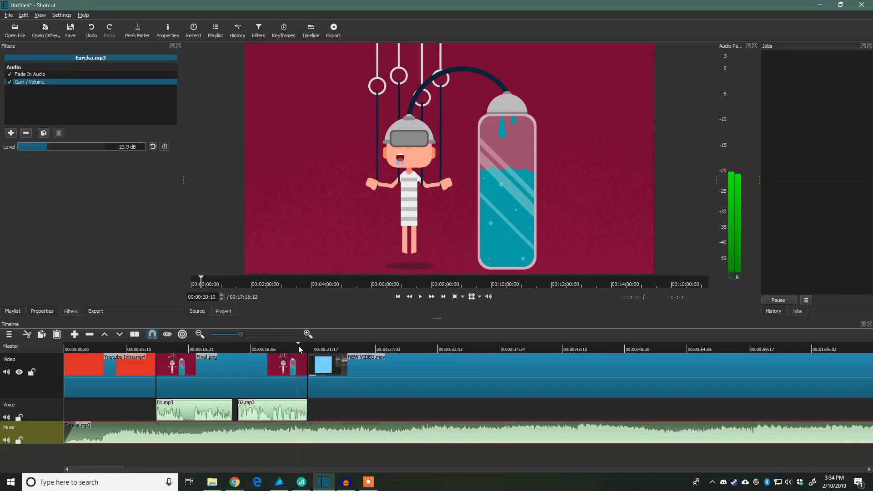
pyautogui.press('End')
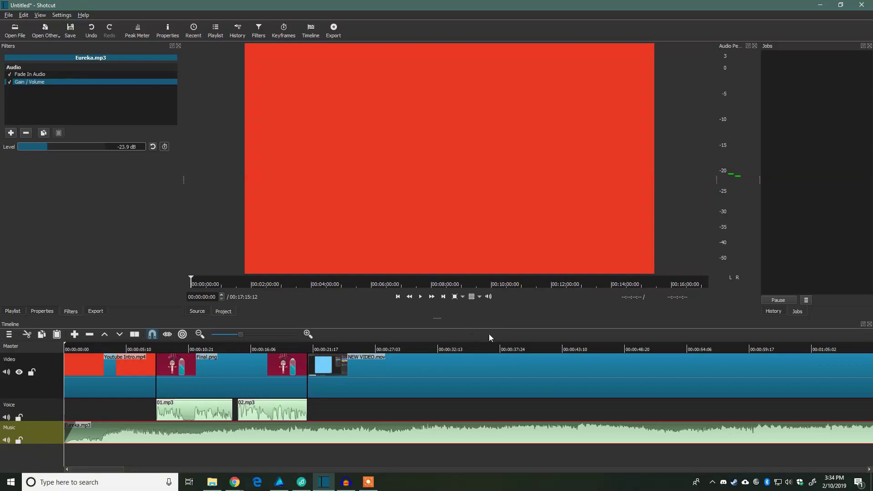
# Step: Set NEW VIDEO.mov's Speed to 1.85, shortening it to 00:09:08:06
pyautogui.click(400, 376)
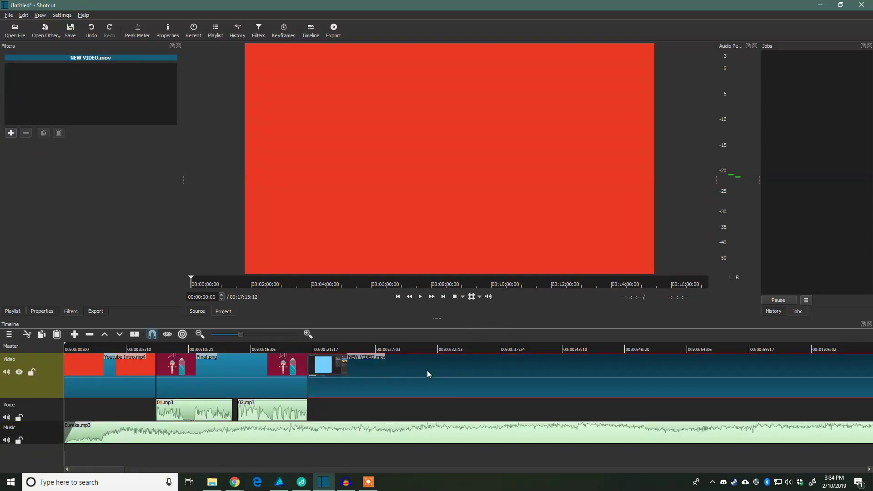
pyautogui.click(43, 312)
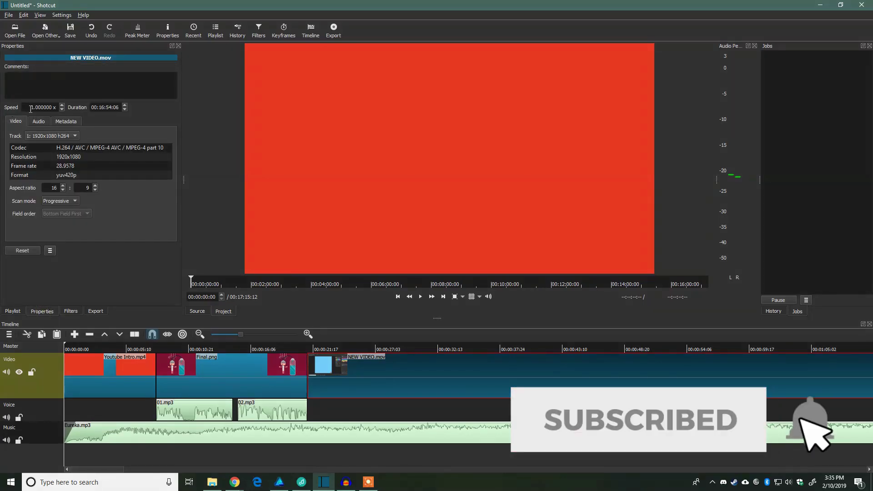
pyautogui.moveTo(31, 107); pyautogui.dragTo(91, 108)
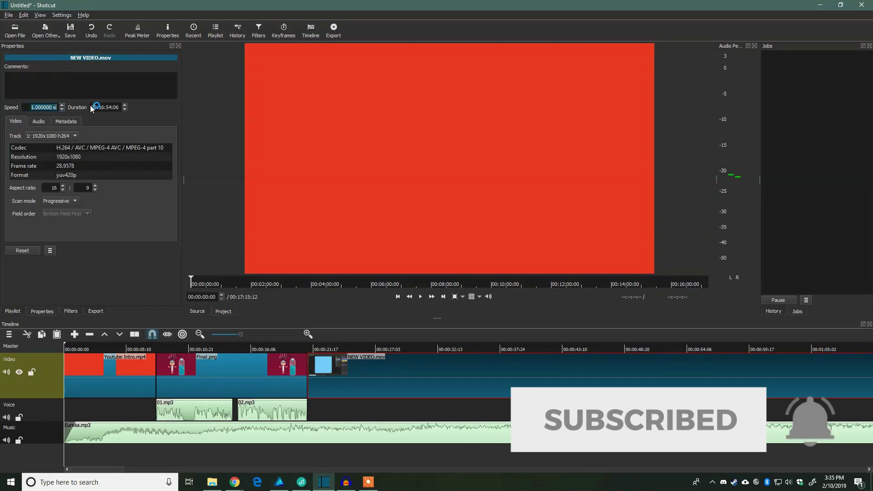
pyautogui.write('1.8')
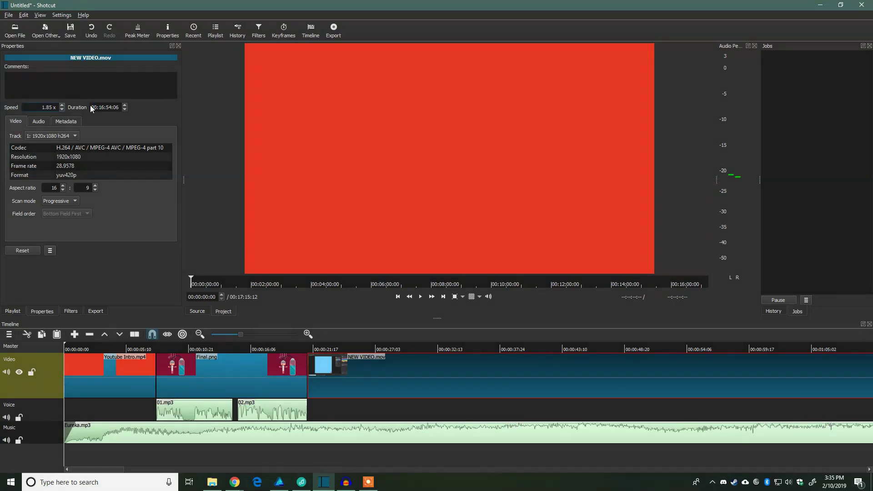
pyautogui.write('5')
pyautogui.press('Return')
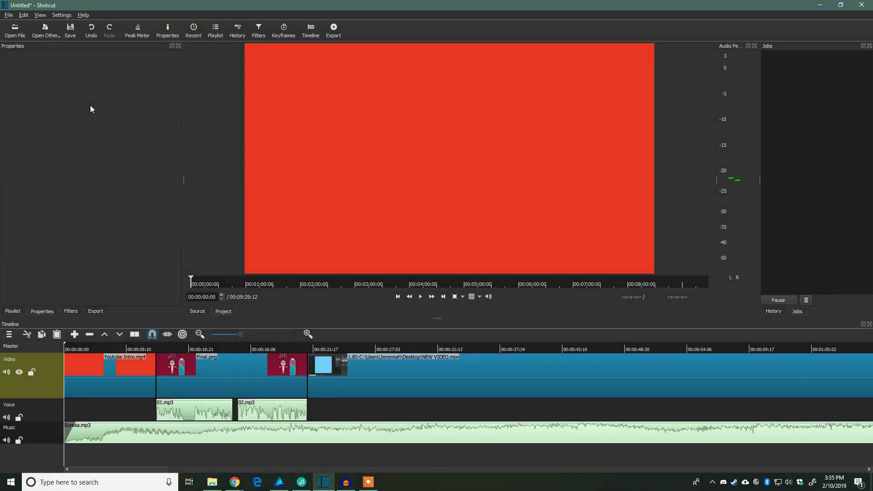
pyautogui.click(432, 377)
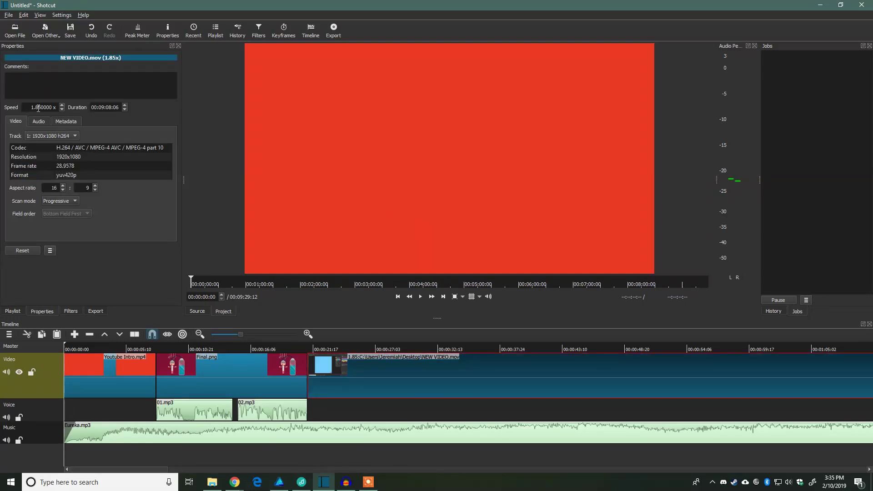
pyautogui.moveTo(111, 469); pyautogui.dragTo(827, 435)
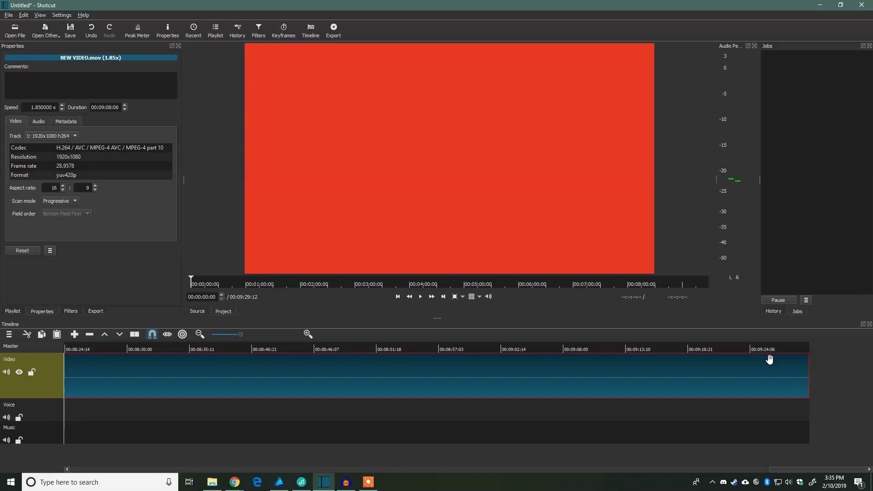
pyautogui.moveTo(791, 470); pyautogui.dragTo(62, 452)
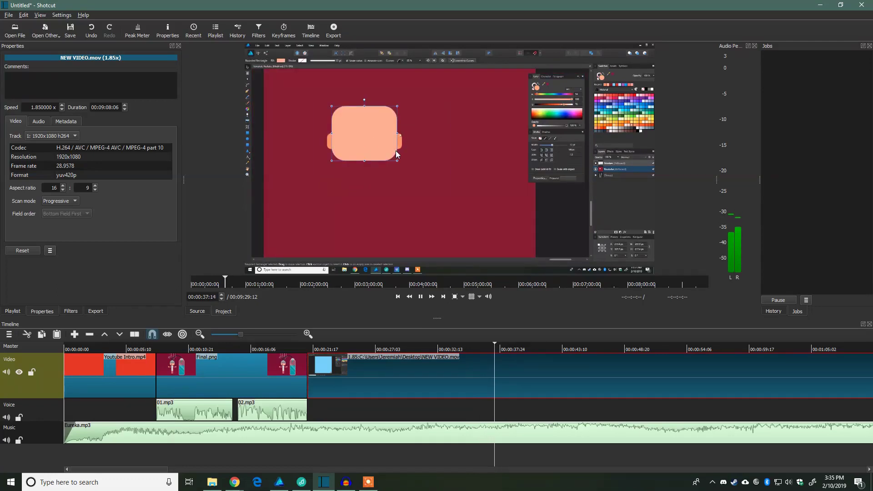
pyautogui.press('space')
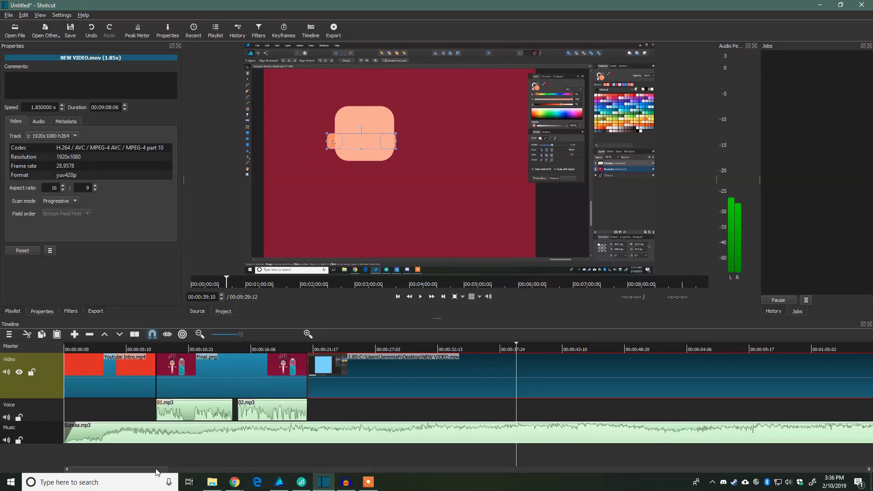
pyautogui.moveTo(156, 471); pyautogui.dragTo(872, 464)
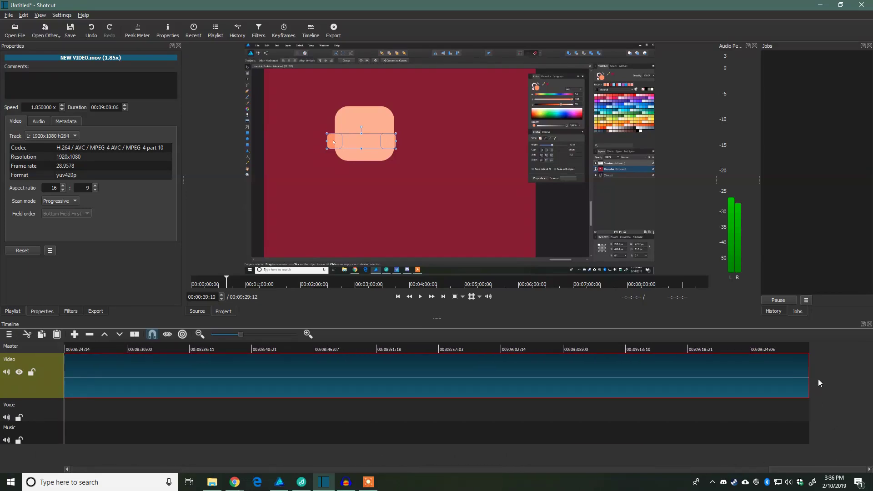
pyautogui.click(797, 348)
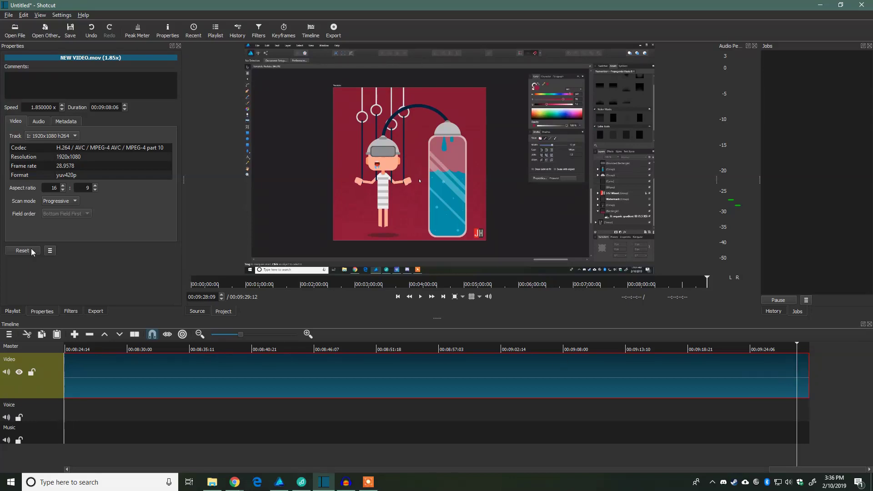
pyautogui.click(13, 311)
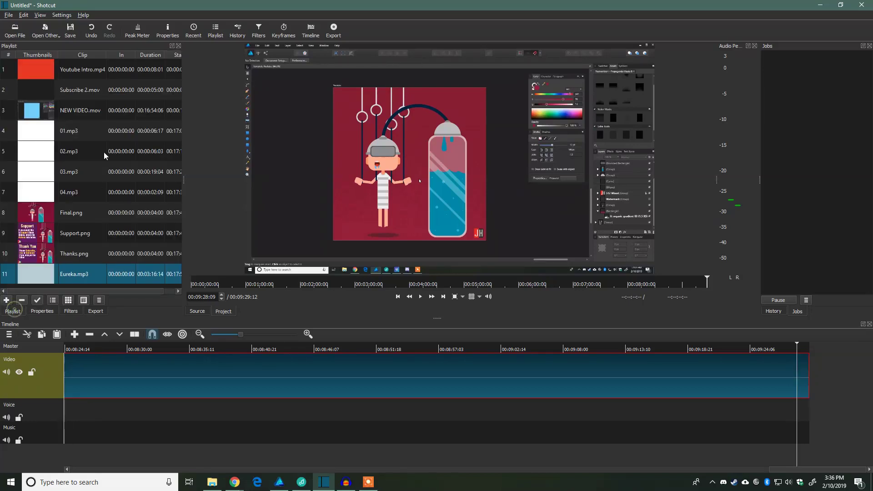
pyautogui.click(36, 215)
pyautogui.moveTo(573, 323); pyautogui.dragTo(801, 375)
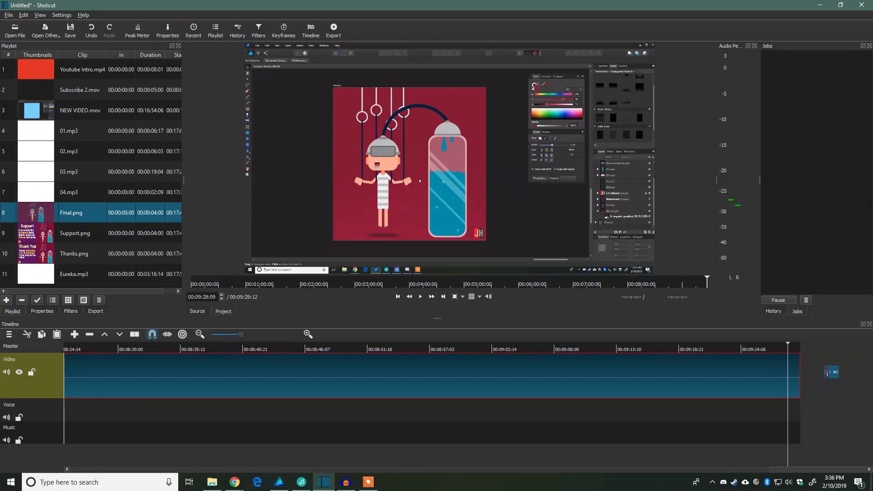
pyautogui.moveTo(827, 372); pyautogui.dragTo(741, 375)
pyautogui.moveTo(808, 374); pyautogui.dragTo(771, 373)
pyautogui.click(751, 350)
pyautogui.press('space')
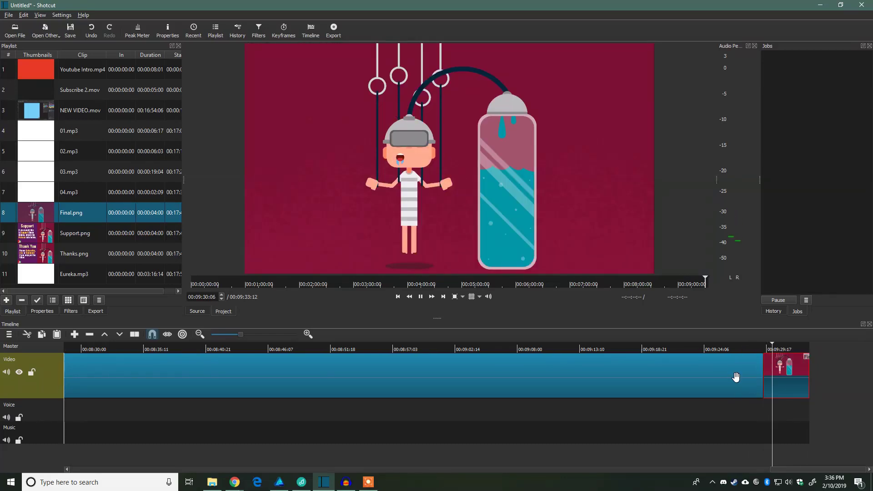
pyautogui.click(50, 262)
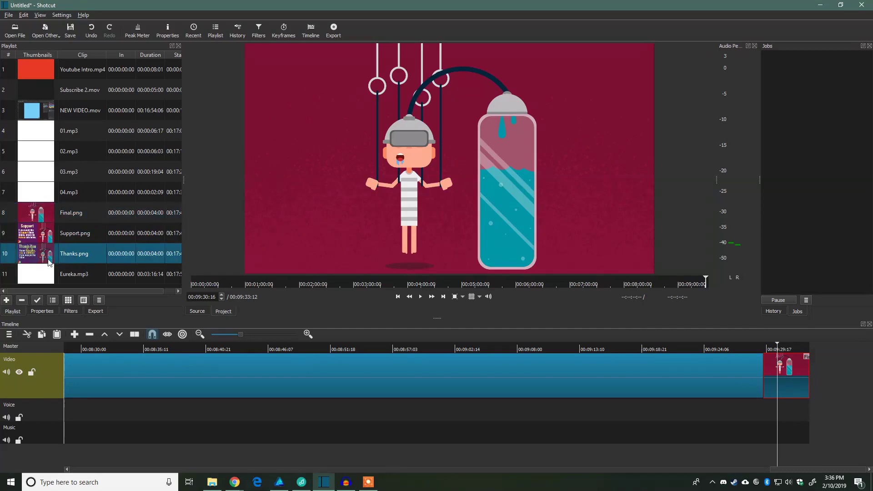
pyautogui.moveTo(45, 254); pyautogui.dragTo(782, 370)
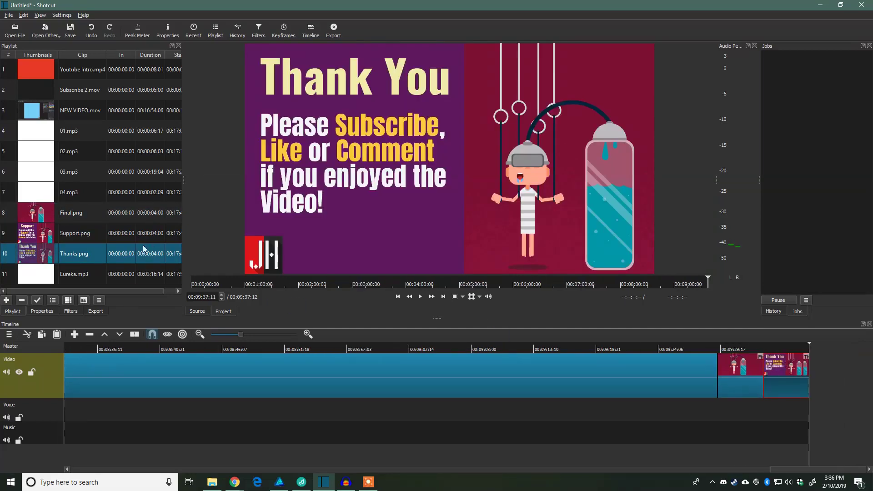
pyautogui.click(39, 235)
pyautogui.moveTo(677, 395); pyautogui.dragTo(781, 373)
pyautogui.click(619, 349)
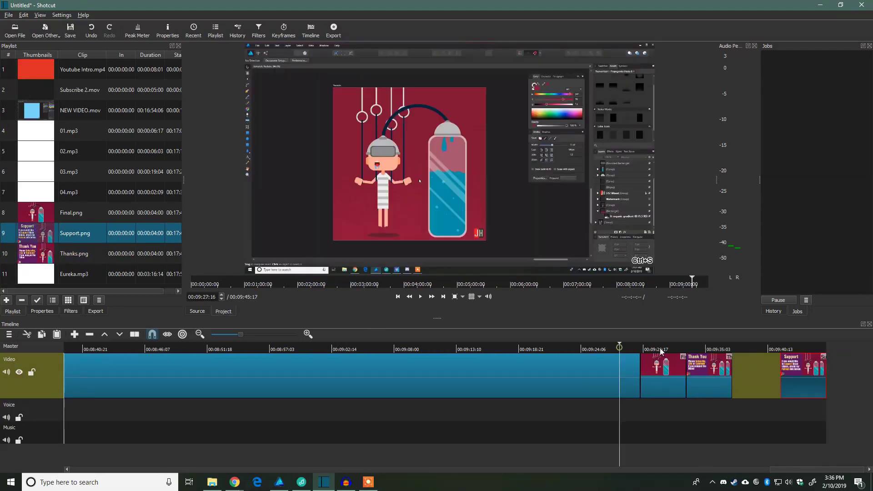
pyautogui.press('space')
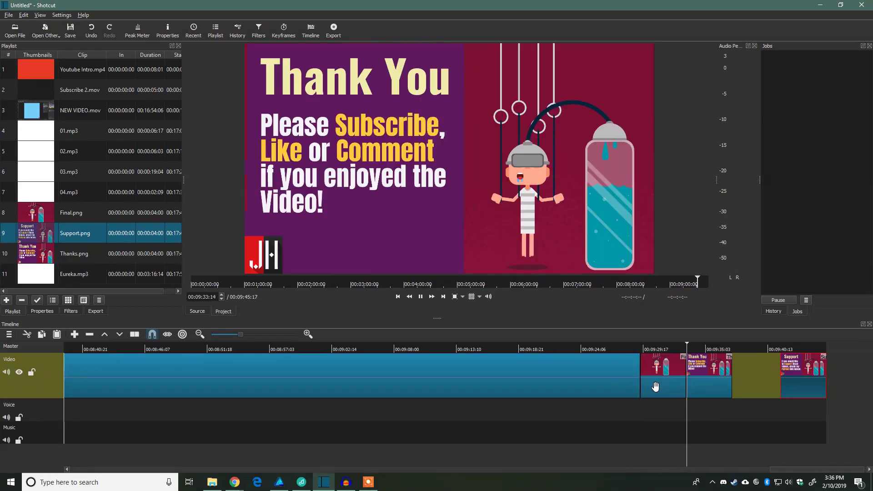
pyautogui.press('space')
# Step: Add 03.mp3 to the Voice track under the end cards and preview the ending
pyautogui.moveTo(41, 177); pyautogui.dragTo(648, 415)
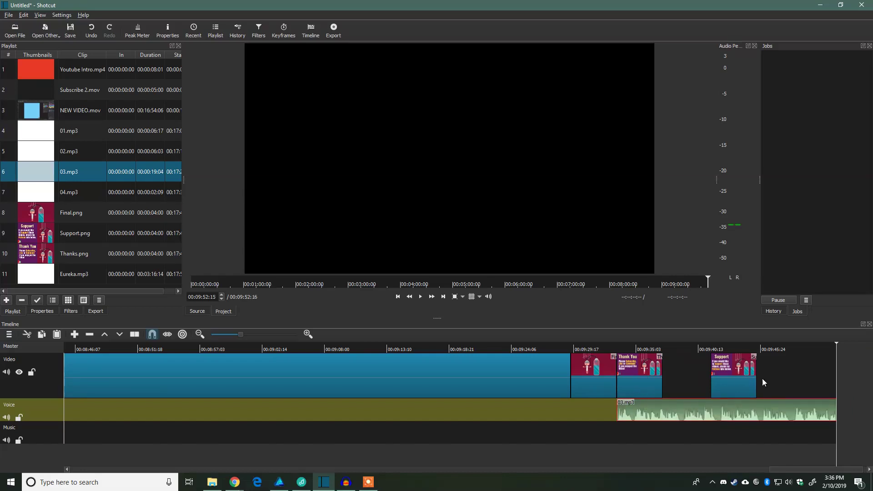
pyautogui.moveTo(737, 378); pyautogui.dragTo(801, 377)
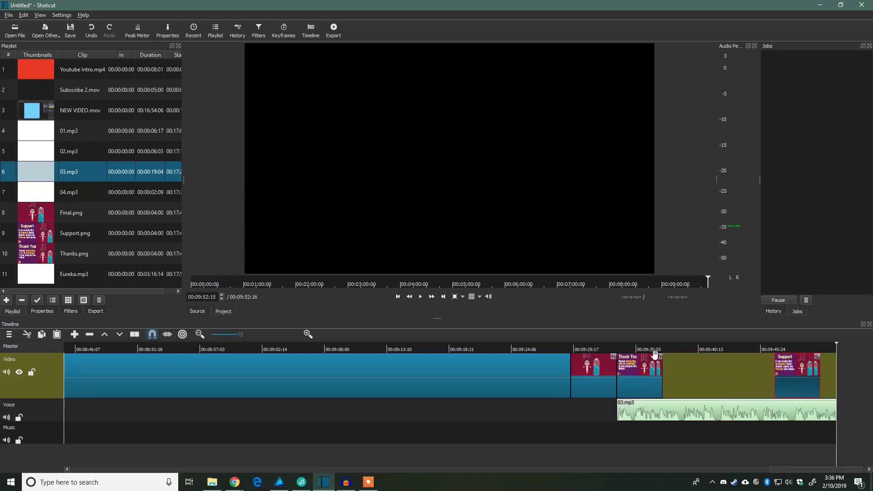
pyautogui.click(616, 347)
pyautogui.press('space')
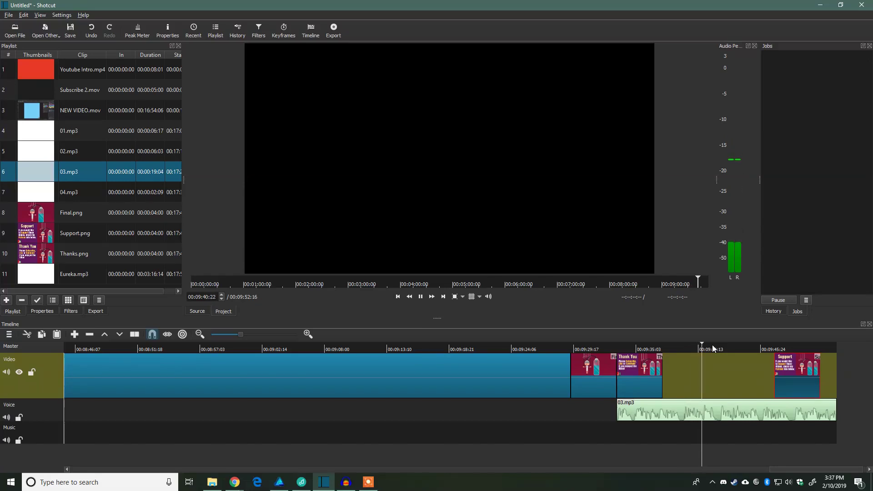
pyautogui.press('space')
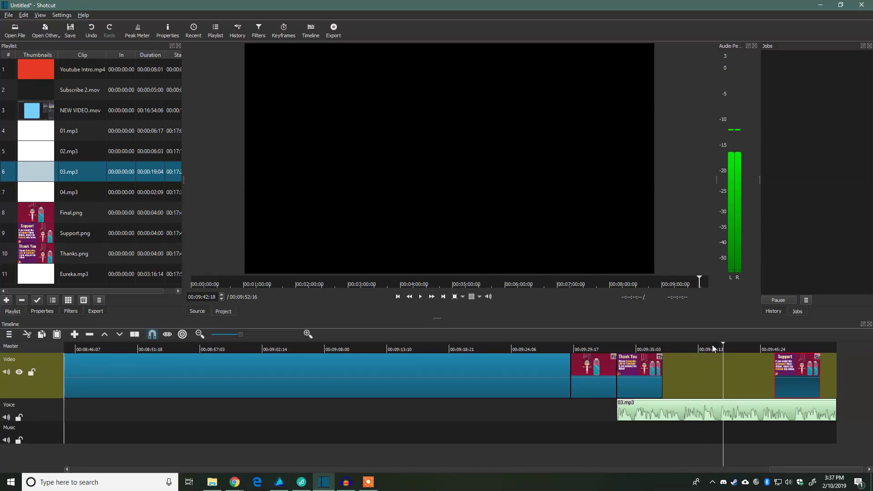
# Step: Lengthen the Thank You card to about 6 seconds and preview it
pyautogui.click(651, 387)
pyautogui.moveTo(663, 385); pyautogui.dragTo(721, 383)
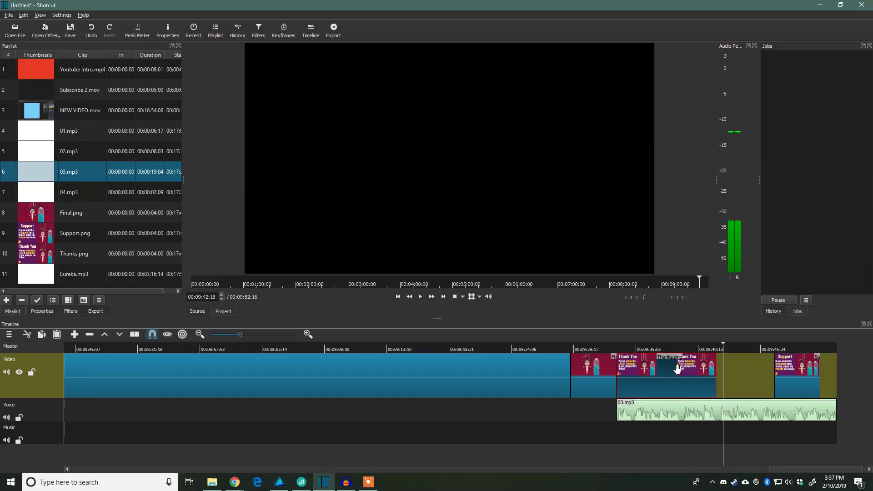
pyautogui.click(672, 347)
pyautogui.click(620, 345)
pyautogui.press('space')
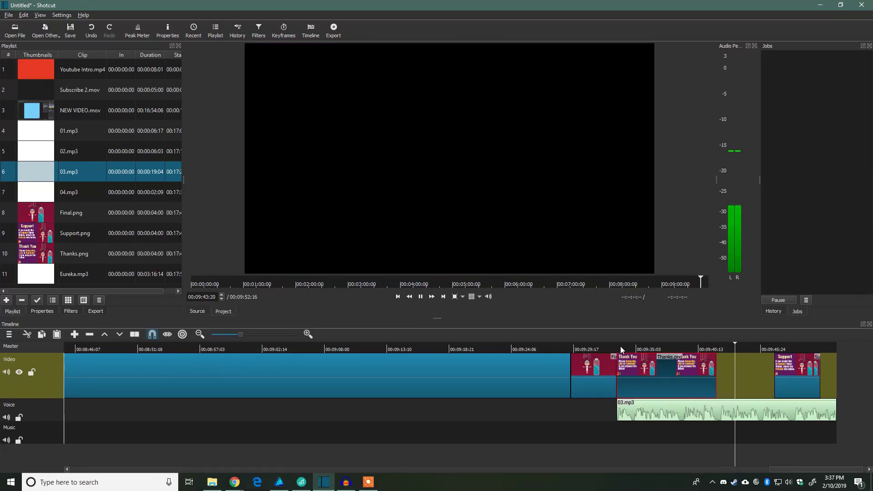
pyautogui.press('space')
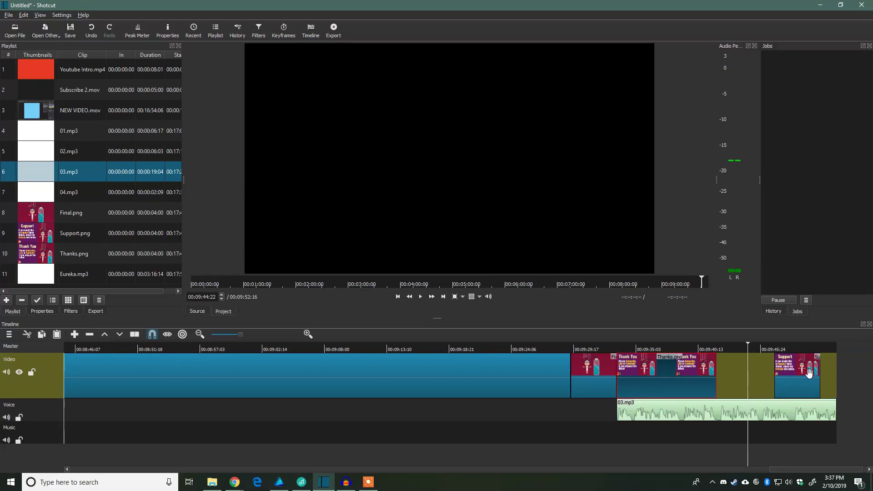
# Step: Place the Support card right after Thank You and lengthen it to about 10 seconds
pyautogui.moveTo(802, 376); pyautogui.dragTo(744, 374)
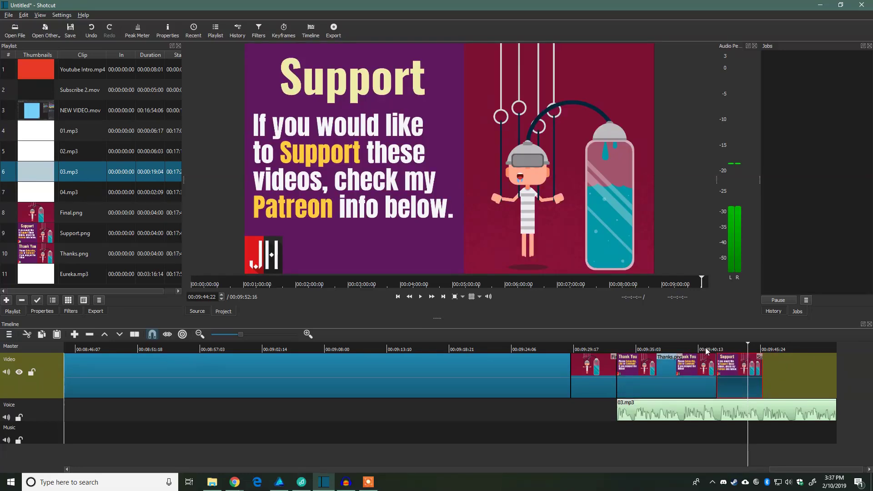
pyautogui.click(707, 351)
pyautogui.press('space')
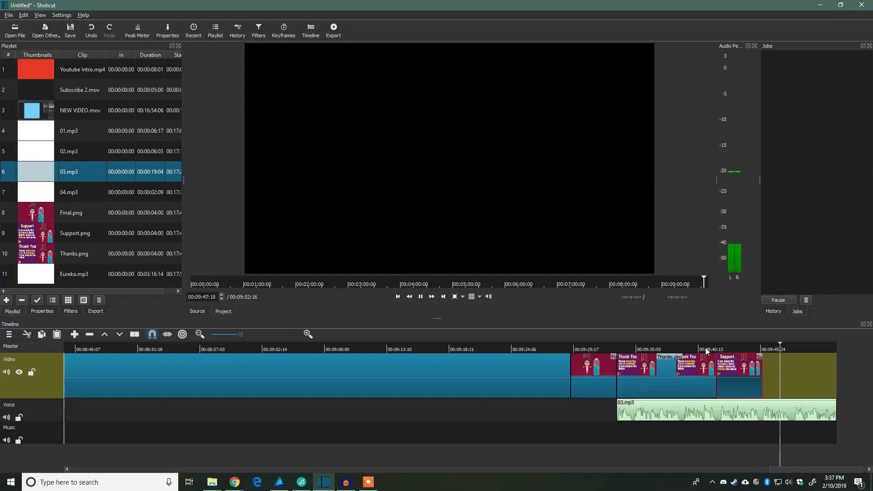
pyautogui.press('space')
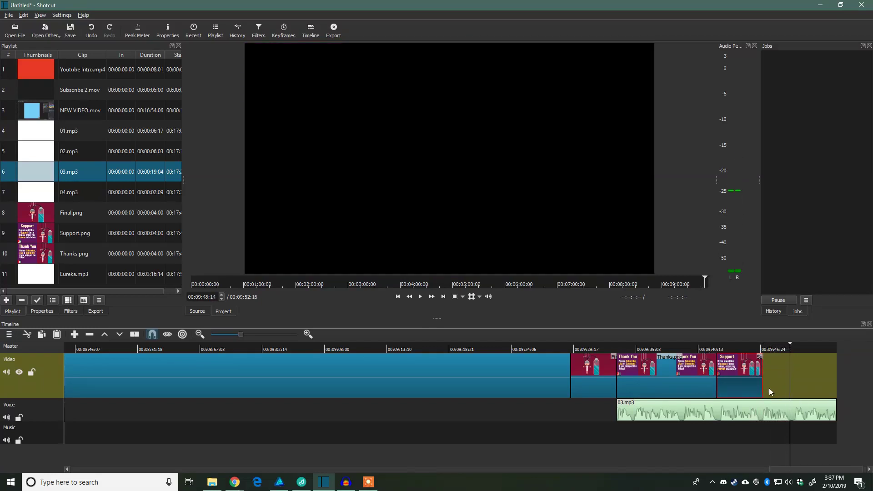
pyautogui.moveTo(762, 386); pyautogui.dragTo(842, 391)
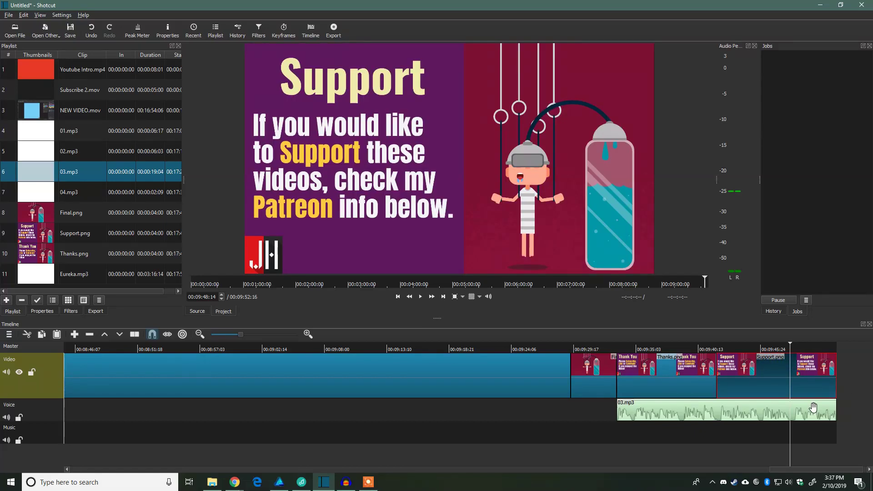
# Step: Add 04.mp3 to the Voice track after 03.mp3 and play it to check
pyautogui.moveTo(53, 200); pyautogui.dragTo(805, 410)
pyautogui.click(768, 345)
pyautogui.press('space')
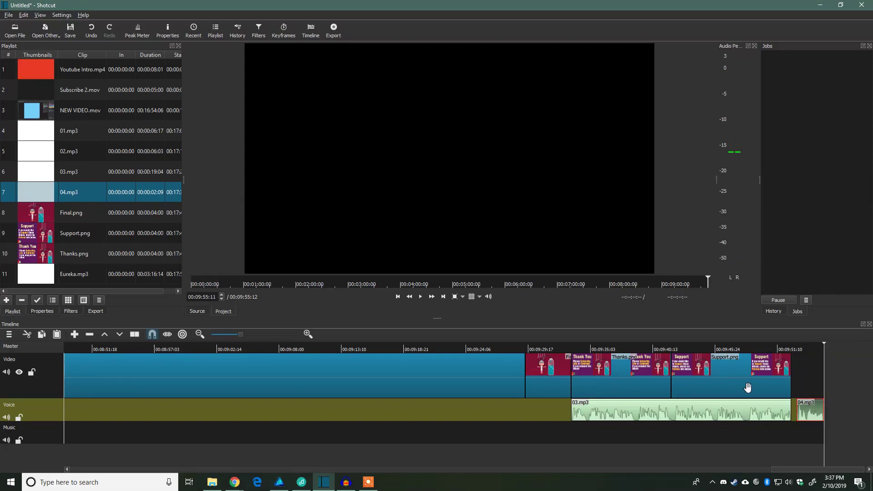
# Step: Extend the Support card to the timeline end and review the ending from about 00:09:29
pyautogui.click(795, 392)
pyautogui.moveTo(793, 392); pyautogui.dragTo(839, 390)
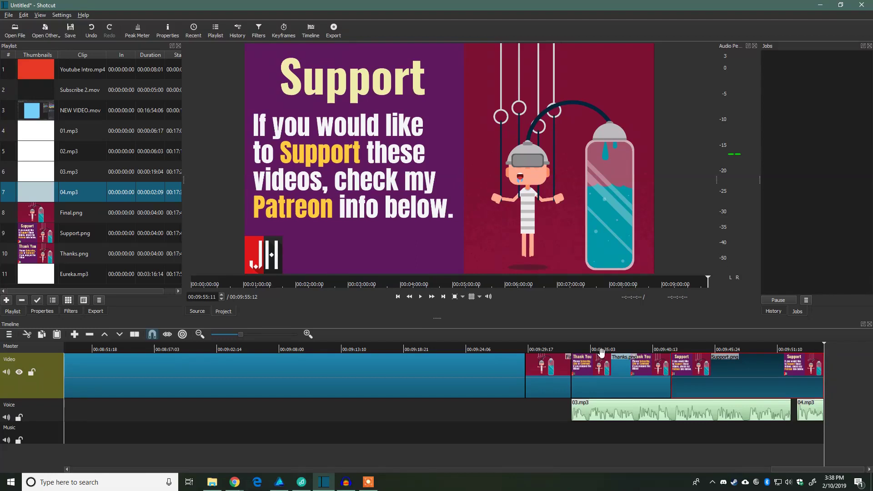
pyautogui.click(525, 345)
pyautogui.press('space')
# Step: Select Eureka.mp3 on the Music track and show the Audio category of its available filters
pyautogui.press('Home')
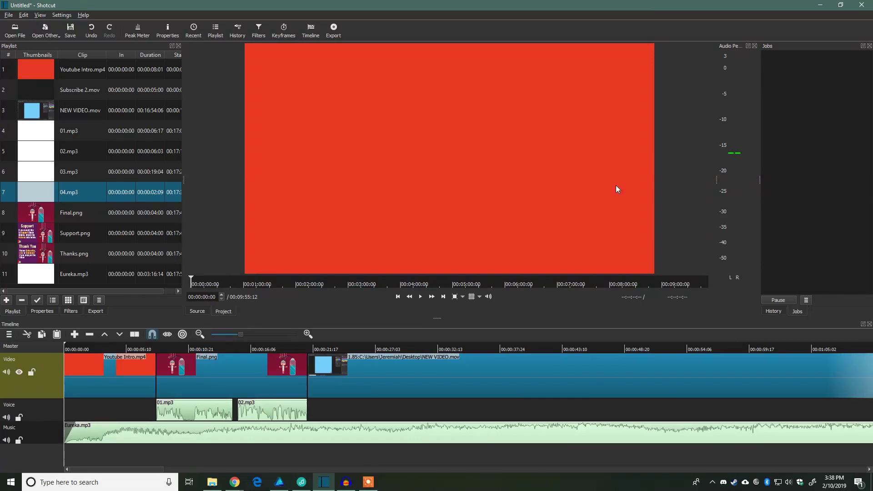
pyautogui.click(507, 440)
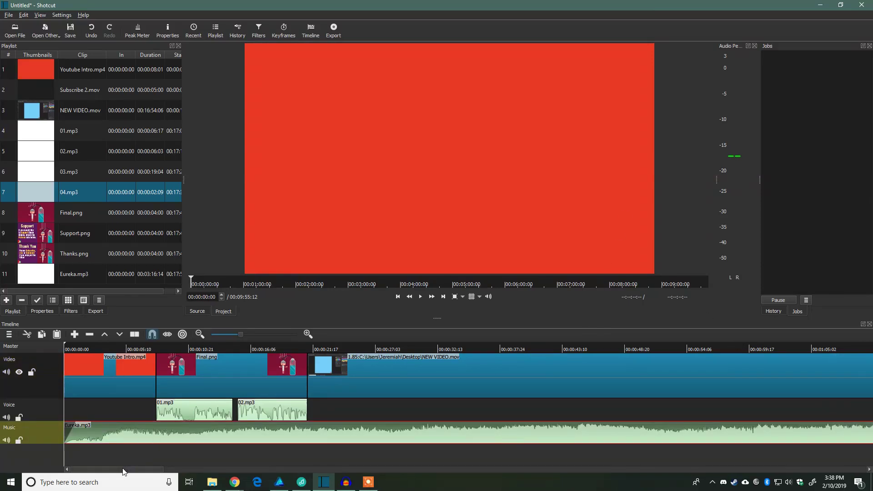
pyautogui.rightClick(145, 435)
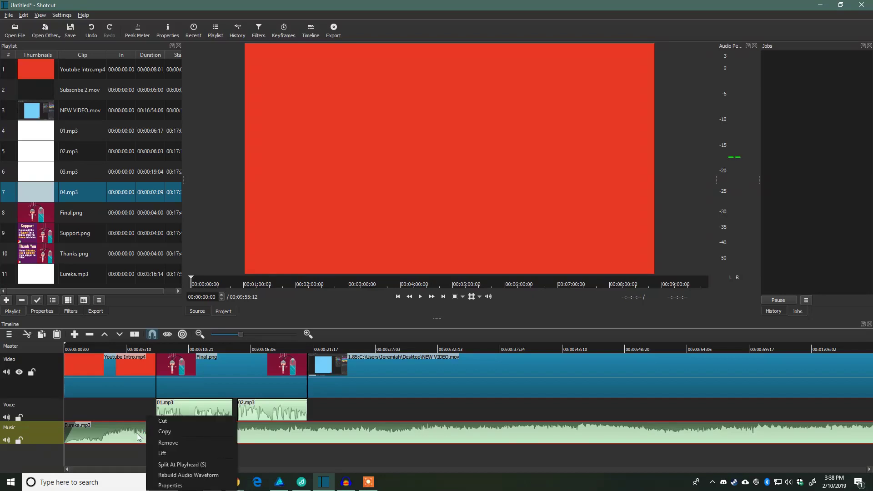
pyautogui.press('Escape')
pyautogui.click(72, 312)
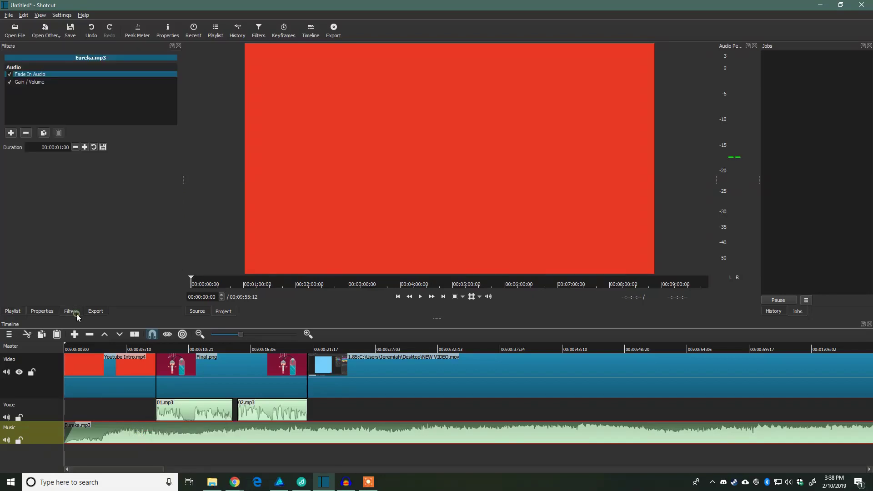
pyautogui.click(10, 133)
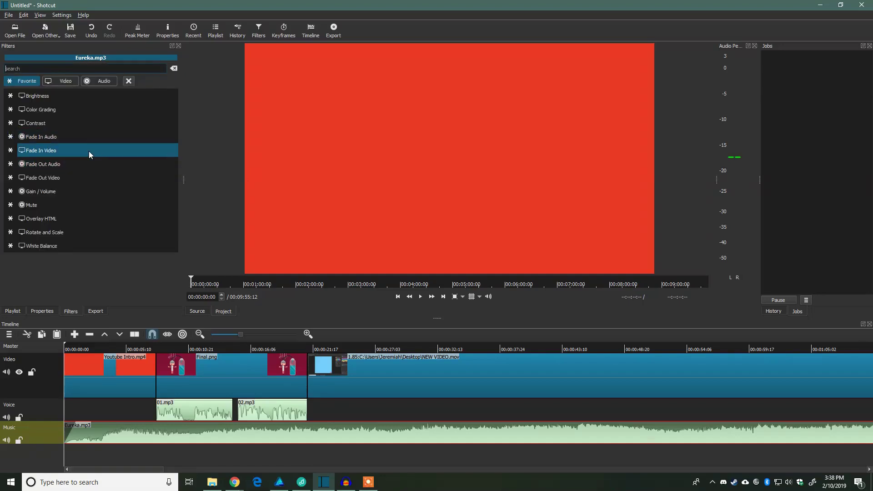
pyautogui.click(55, 80)
pyautogui.click(104, 81)
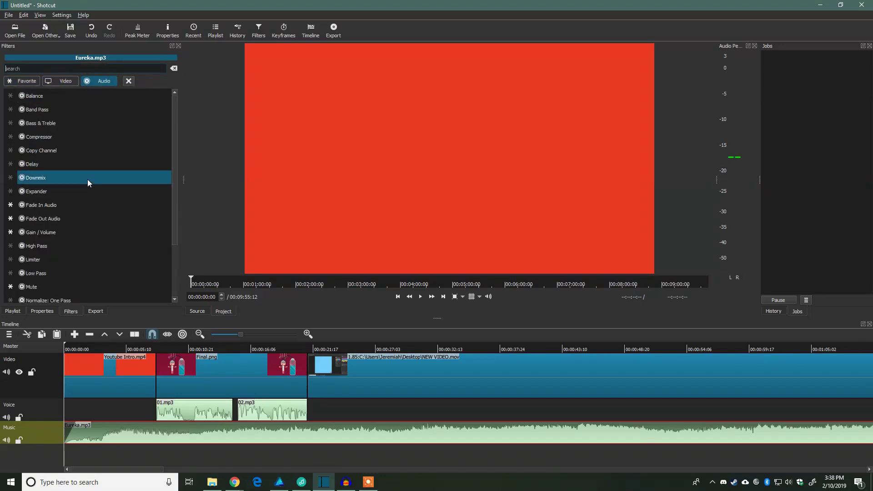
pyautogui.scroll(-2, 88, 184)
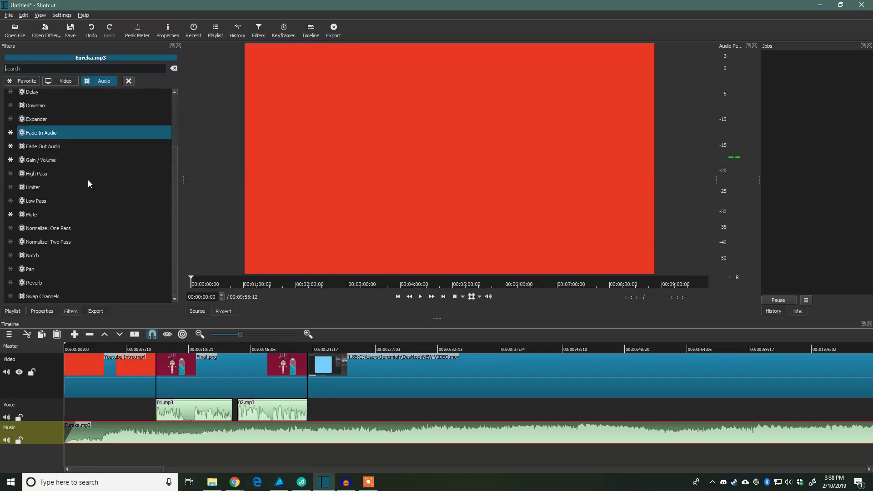
pyautogui.scroll(2, 88, 183)
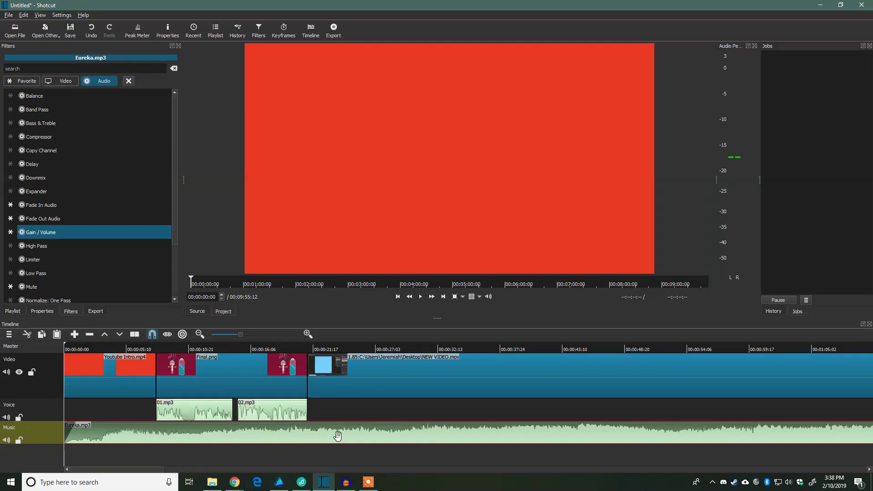
# Step: Split the music at 00:02:20:16 and delete the part after the split
pyautogui.moveTo(142, 470); pyautogui.dragTo(247, 466)
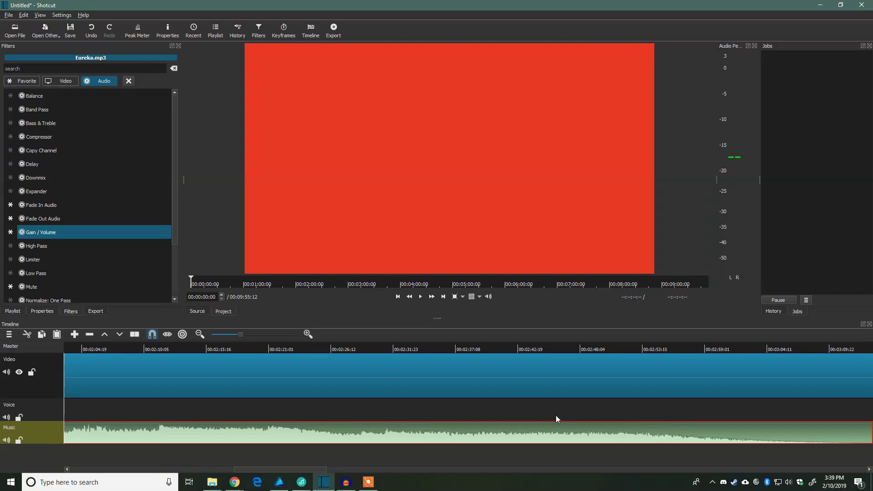
pyautogui.click(277, 348)
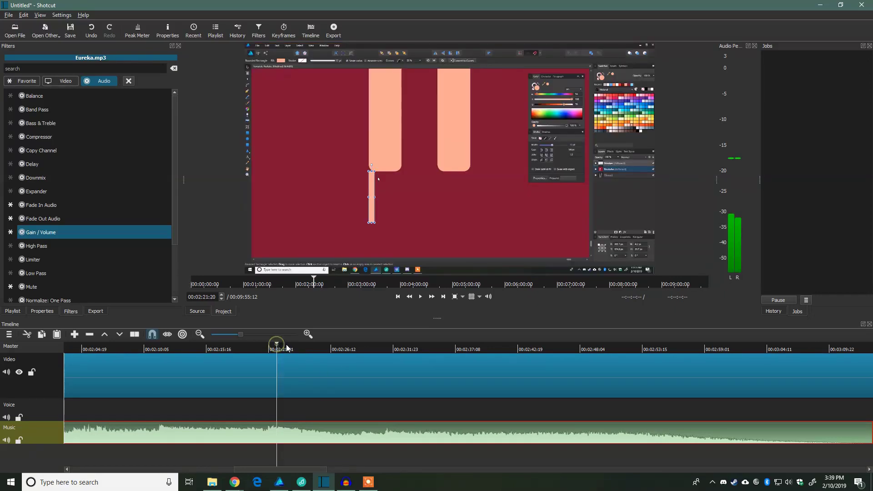
pyautogui.click(264, 348)
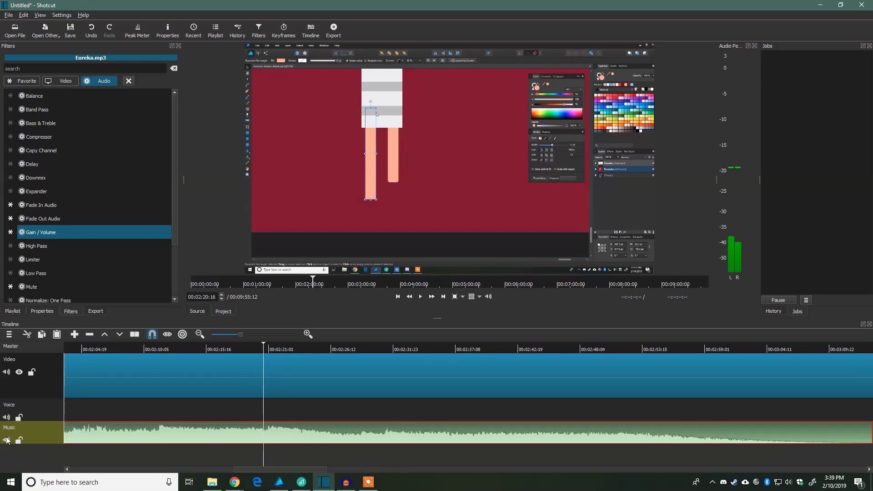
pyautogui.press('s')
pyautogui.click(360, 433)
pyautogui.press('Delete')
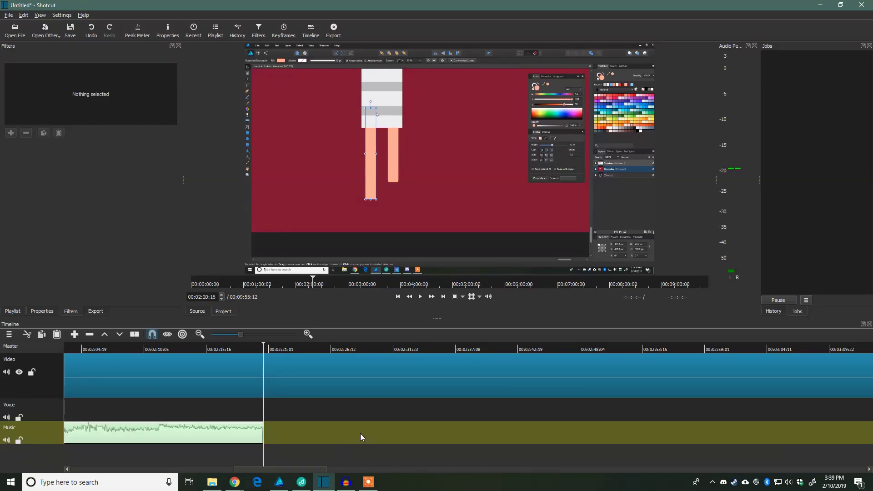
# Step: Copy the trimmed Eureka.mp3 clip and paste a copy right after it on the Music track
pyautogui.click(219, 435)
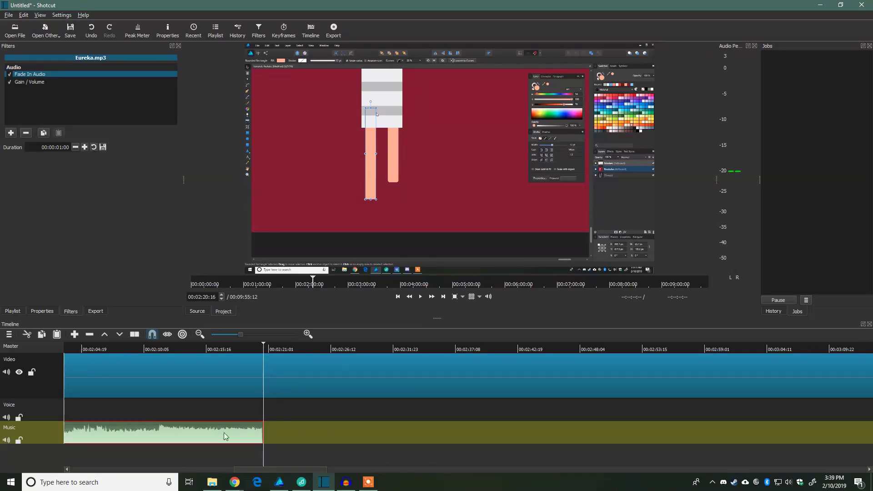
pyautogui.hotkey('ctrl', 'c')
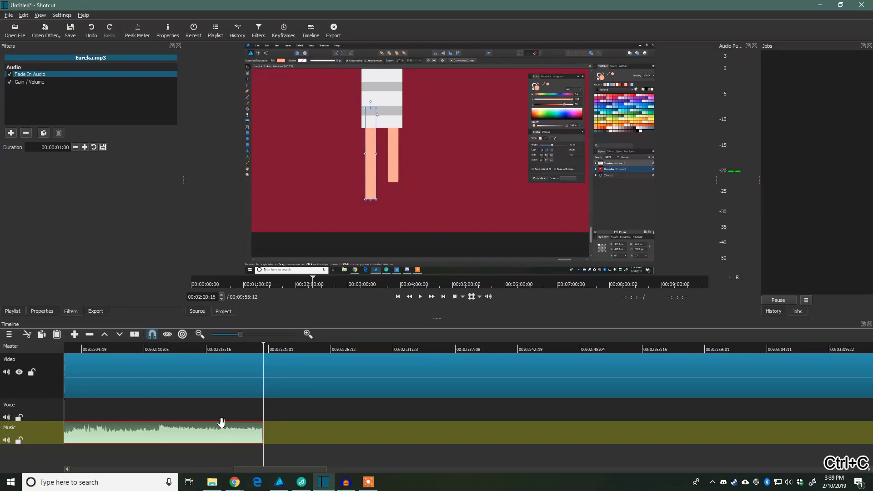
pyautogui.click(279, 349)
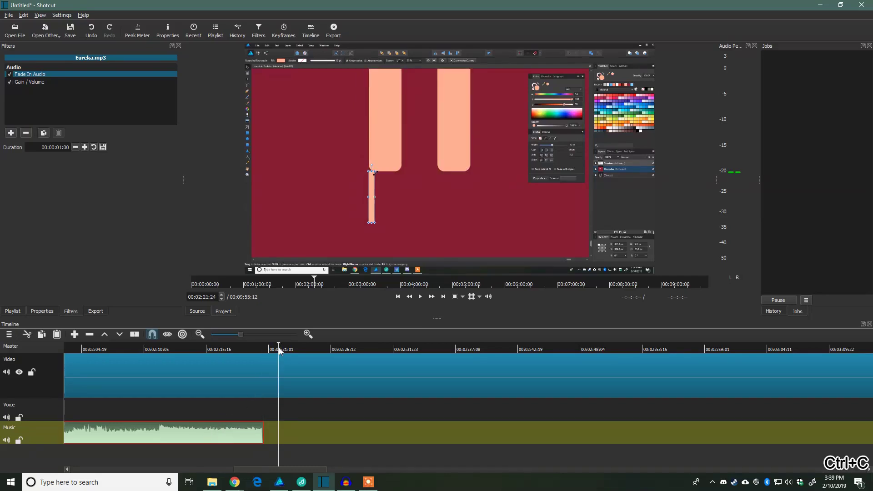
pyautogui.hotkey('ctrl', 'v')
pyautogui.scroll(10, 426, 434)
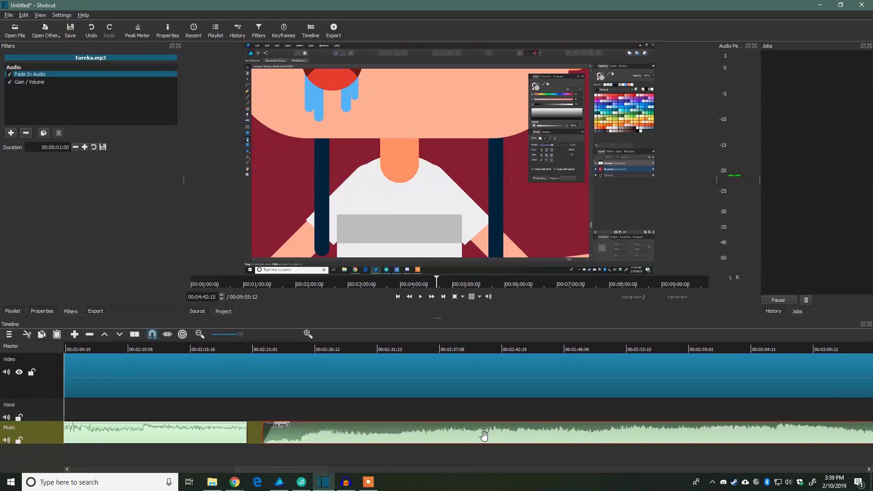
pyautogui.scroll(-10, 473, 438)
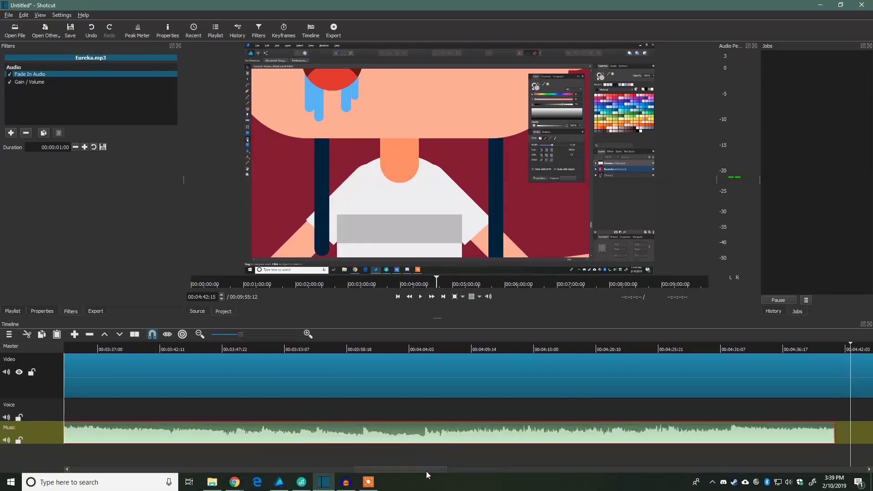
pyautogui.moveTo(428, 475); pyautogui.dragTo(301, 475)
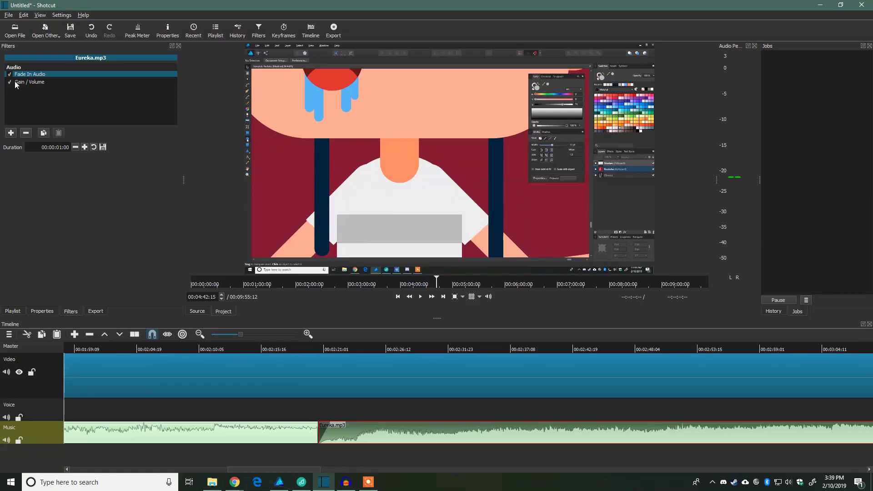
# Step: Remove the Fade In Audio filter from the pasted music copy
pyautogui.click(26, 133)
pyautogui.click(429, 468)
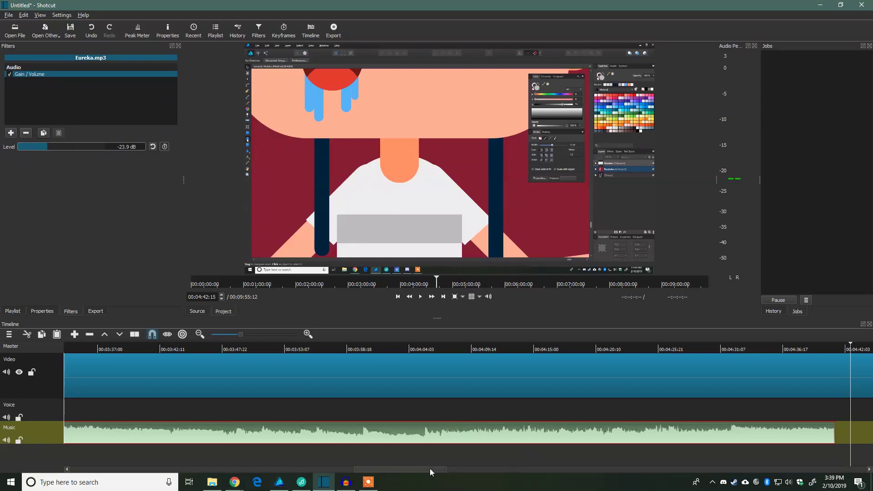
pyautogui.moveTo(430, 468); pyautogui.dragTo(308, 460)
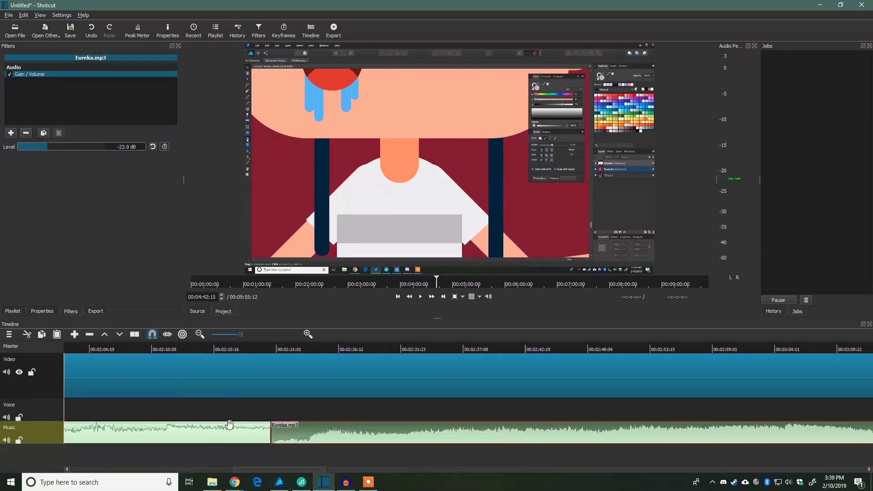
# Step: Cut the copy's opening and slide it left against the first clip, then play the join
pyautogui.click(380, 349)
pyautogui.moveTo(465, 350); pyautogui.dragTo(601, 352)
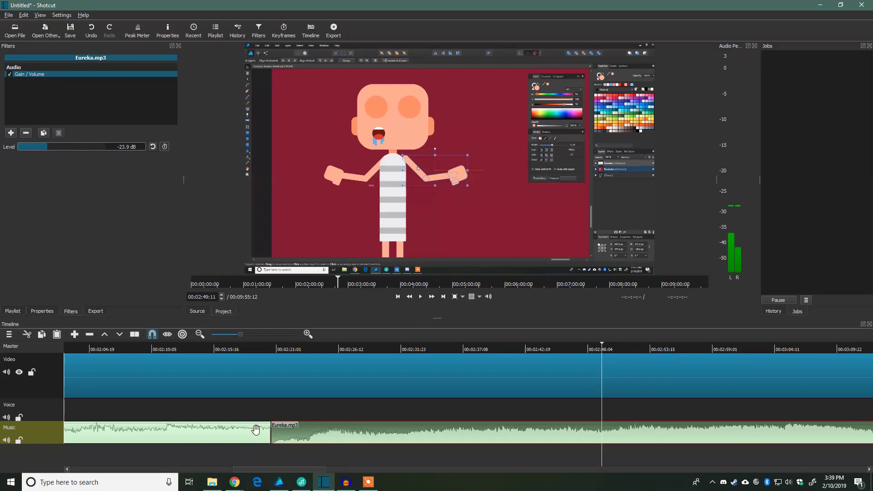
pyautogui.press('s')
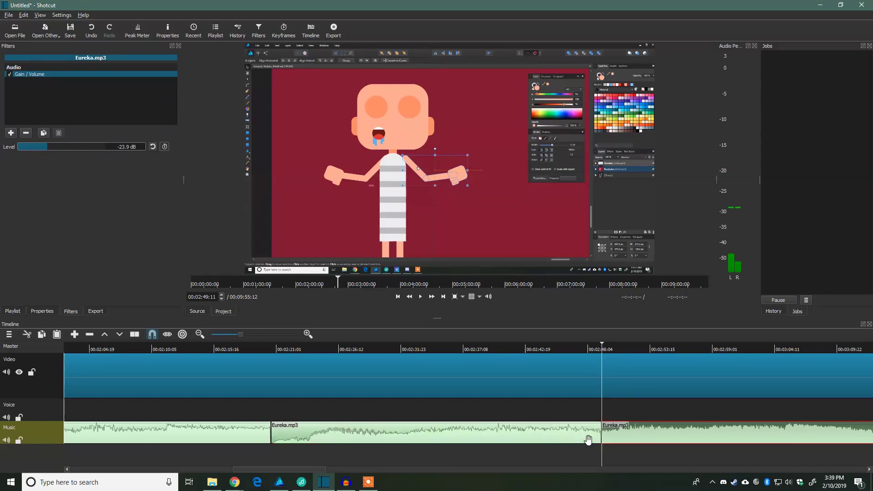
pyautogui.press('Delete')
pyautogui.moveTo(659, 437); pyautogui.dragTo(342, 441)
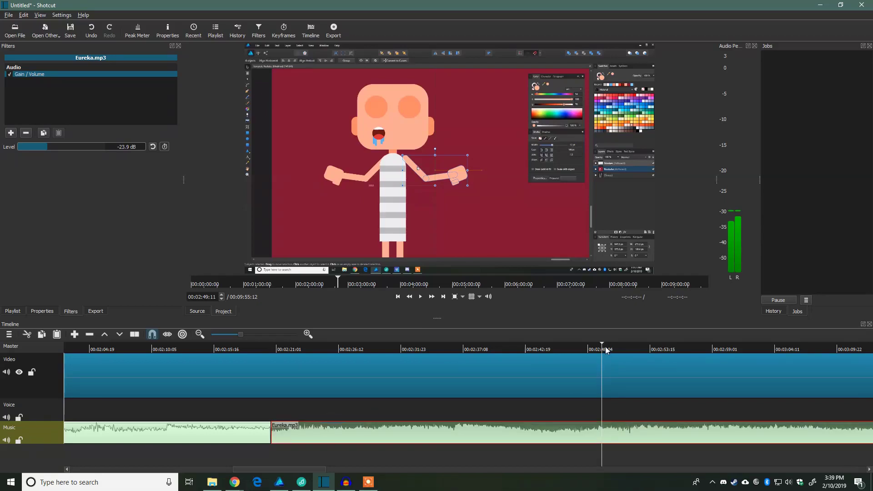
pyautogui.moveTo(534, 349); pyautogui.dragTo(249, 350)
pyautogui.press('space')
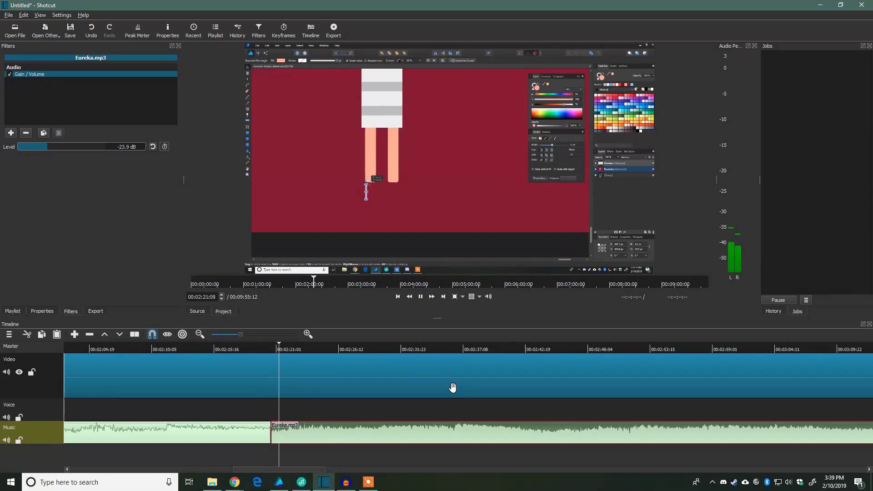
pyautogui.press('space')
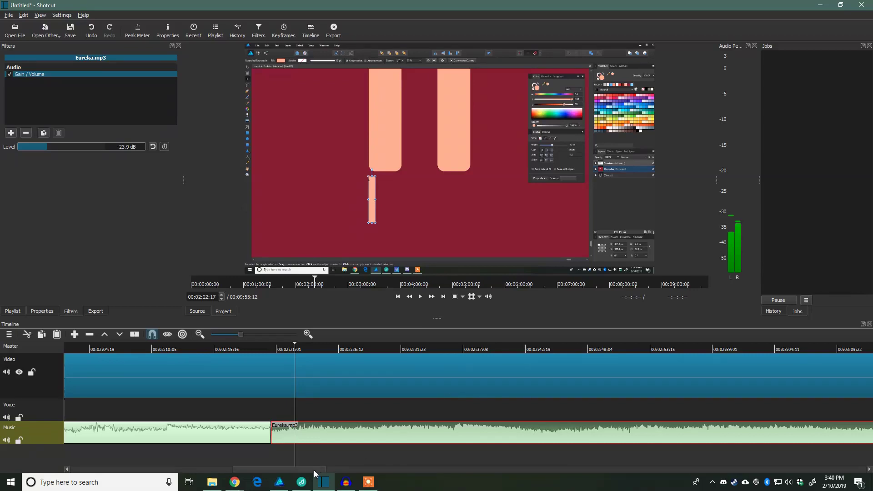
# Step: Copy the music clip and paste two more copies end to end on the Music track
pyautogui.moveTo(315, 470); pyautogui.dragTo(445, 470)
pyautogui.hotkey('ctrl', 'c')
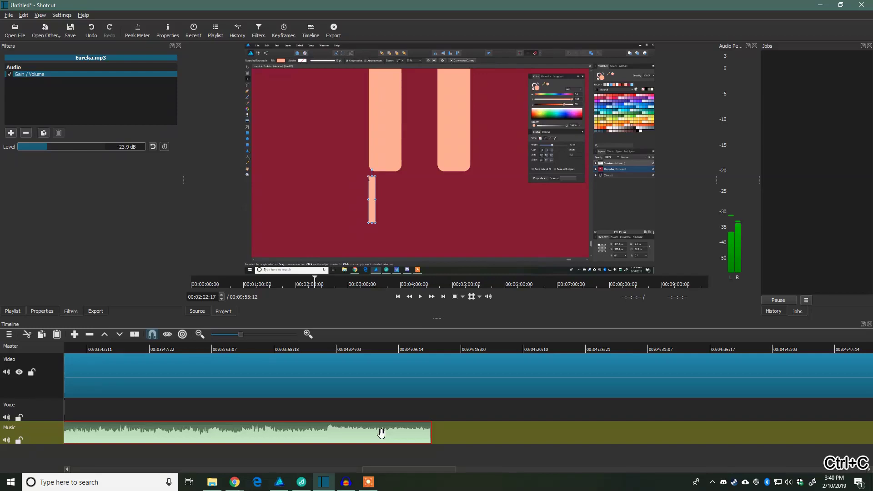
pyautogui.click(445, 350)
pyautogui.hotkey('ctrl', 'v')
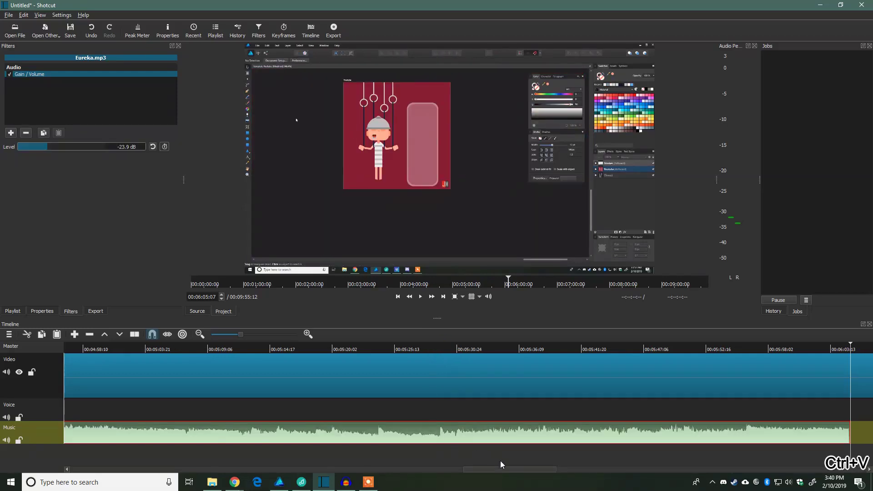
pyautogui.moveTo(455, 432); pyautogui.dragTo(436, 472)
pyautogui.hscroll(7, 512, 466)
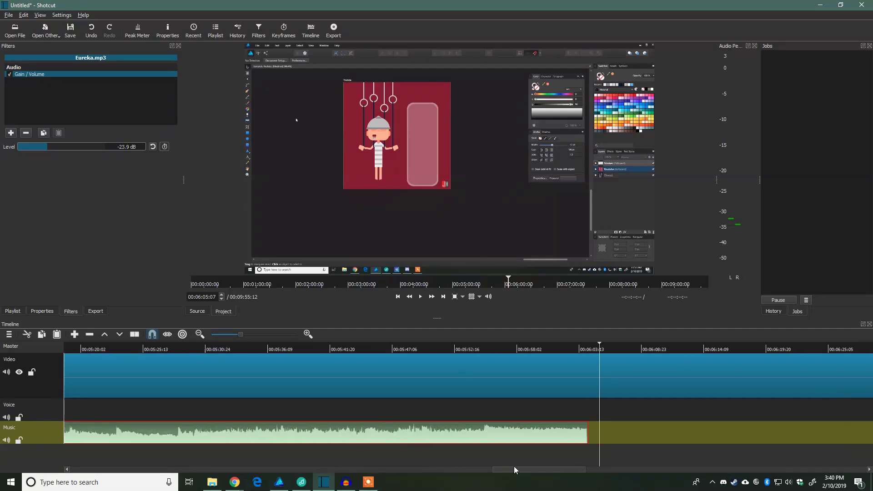
pyautogui.hotkey('ctrl', 'v')
pyautogui.hscroll(8, 621, 470)
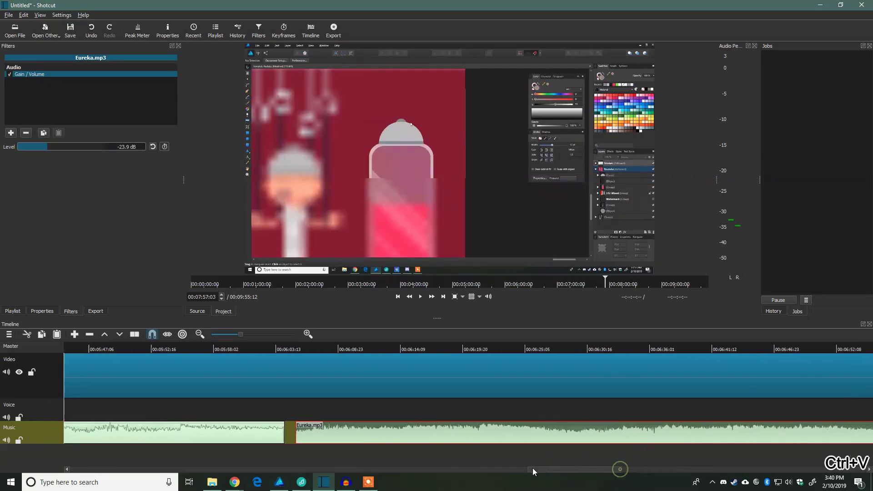
pyautogui.hscroll(-1, 533, 468)
pyautogui.moveTo(518, 438); pyautogui.dragTo(690, 465)
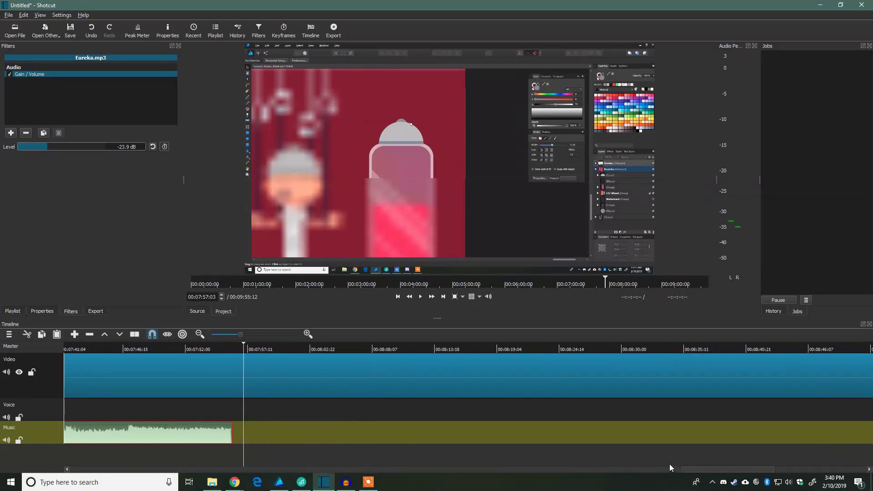
# Step: Paste further copies past the final end card, butting each against the previous clip
pyautogui.hotkey('ctrl', 'v')
pyautogui.moveTo(775, 473); pyautogui.dragTo(655, 471)
pyautogui.moveTo(652, 435); pyautogui.dragTo(643, 435)
pyautogui.moveTo(803, 470); pyautogui.dragTo(718, 470)
pyautogui.hotkey('ctrl', 'v')
pyautogui.moveTo(671, 439); pyautogui.dragTo(660, 441)
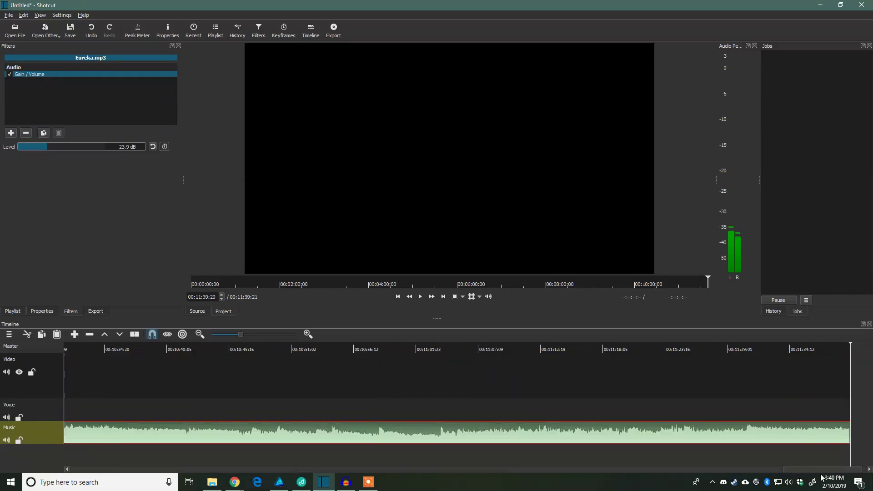
# Step: Split the Eureka.mp3 music at the video's last frame and delete the tail running past it
pyautogui.moveTo(822, 469); pyautogui.dragTo(711, 470)
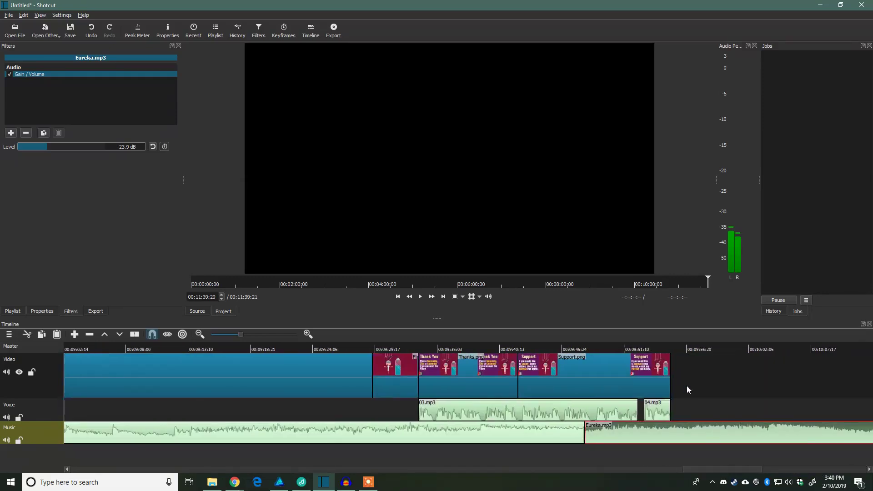
pyautogui.click(667, 349)
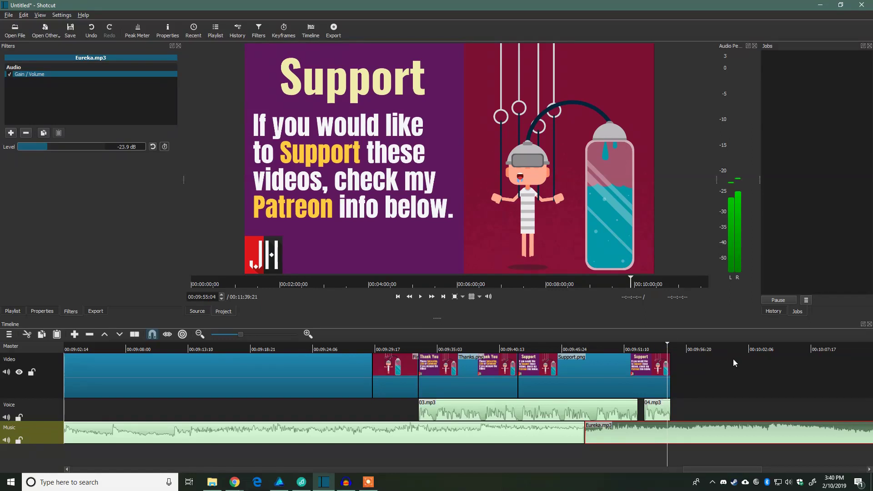
pyautogui.press('Right')
pyautogui.press('Right')
pyautogui.press('Right')
pyautogui.press('Right')
pyautogui.press('Right')
pyautogui.press('Right')
pyautogui.press('Right')
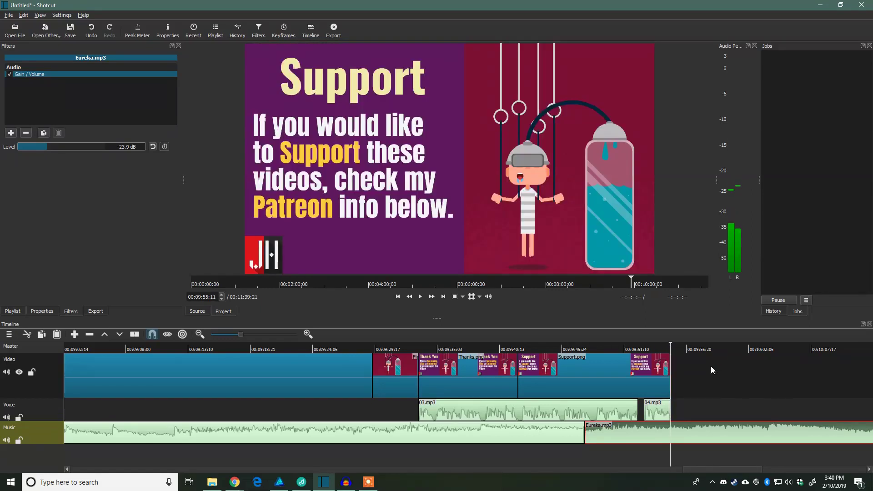
pyautogui.press('s')
pyautogui.click(705, 431)
pyautogui.press('Delete')
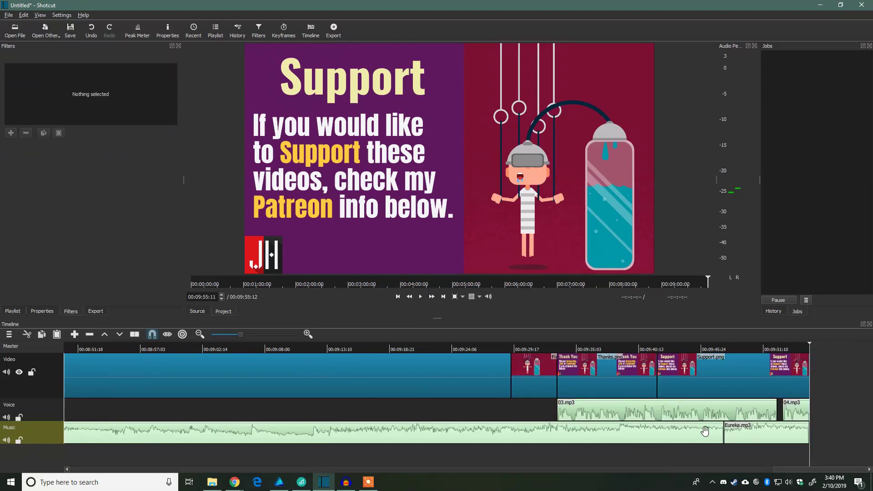
pyautogui.click(772, 433)
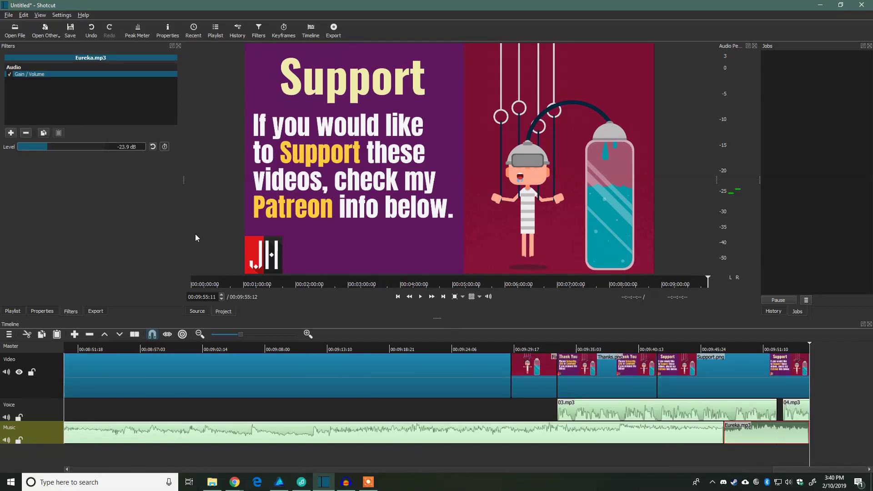
# Step: Add a Fade Out Audio filter to the final Eureka.mp3 clip and play the ending to check it
pyautogui.click(14, 135)
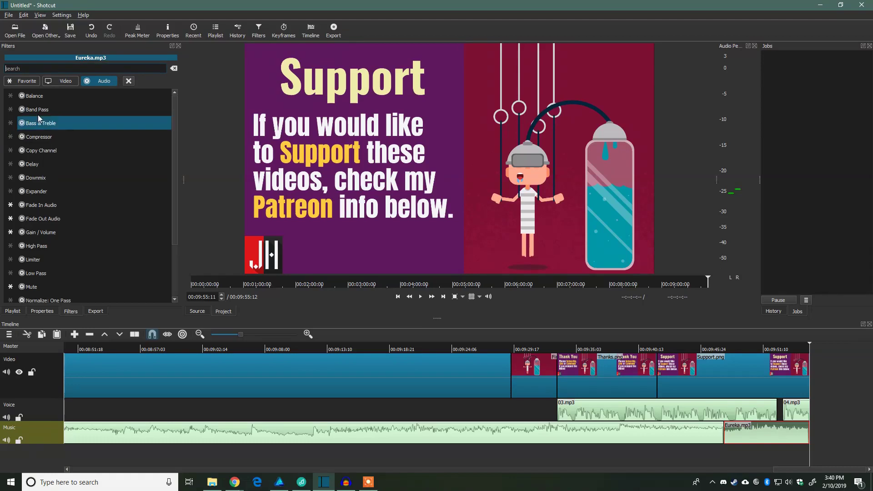
pyautogui.click(75, 218)
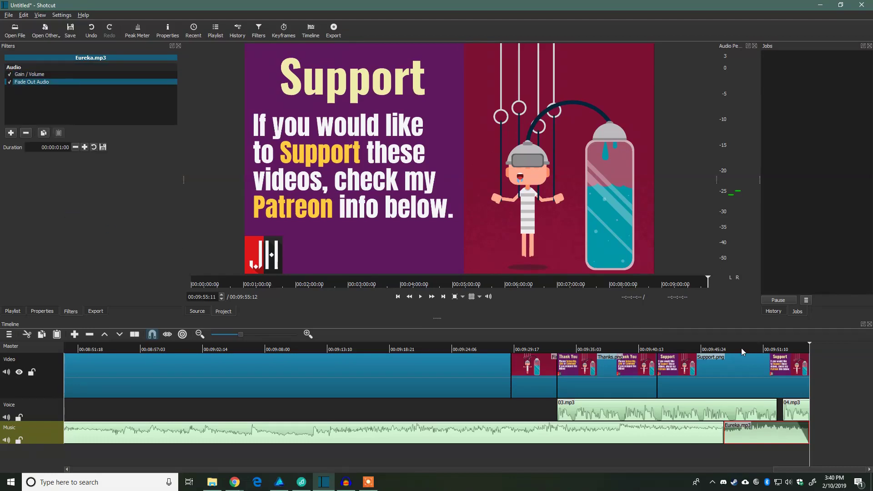
pyautogui.click(725, 345)
pyautogui.press('space')
pyautogui.press('Home')
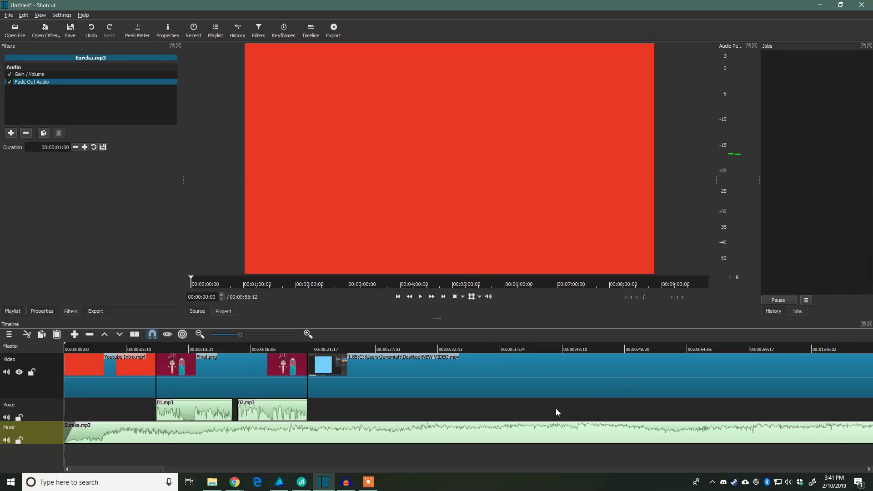
# Step: Add a new video track above Video and name it Sub
pyautogui.rightClick(46, 456)
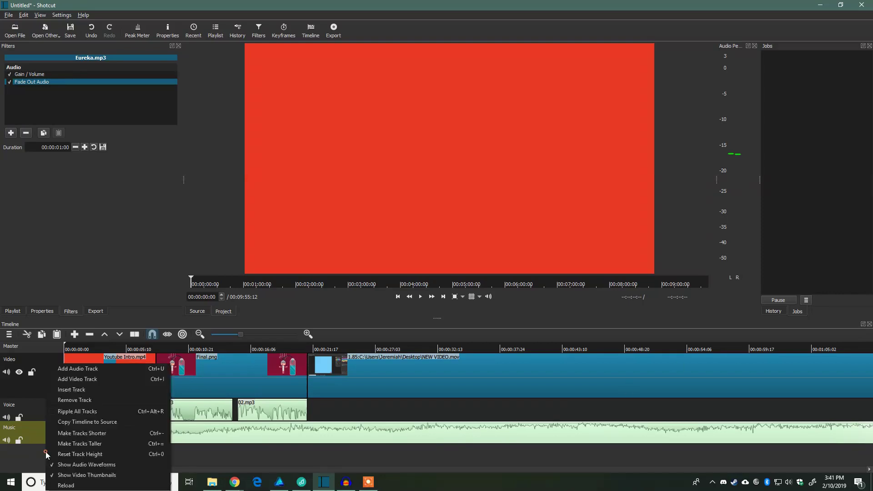
pyautogui.click(97, 380)
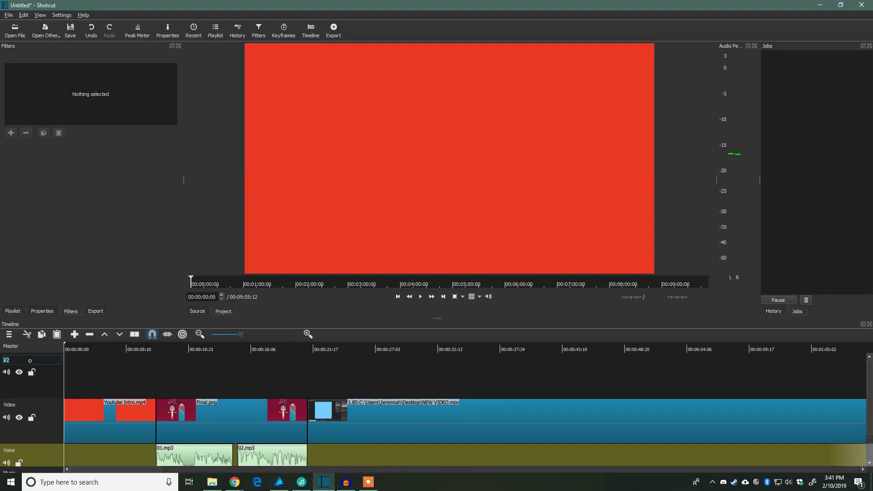
pyautogui.doubleClick(16, 360)
pyautogui.write('Sub')
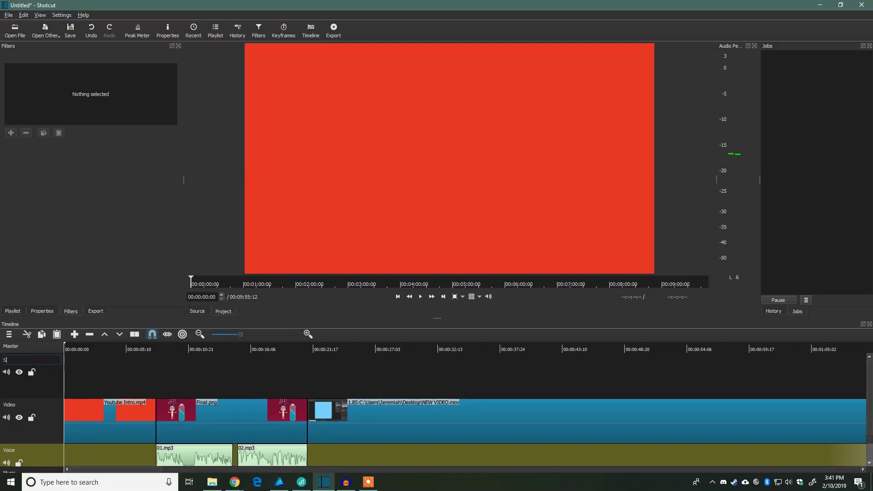
pyautogui.press('Return')
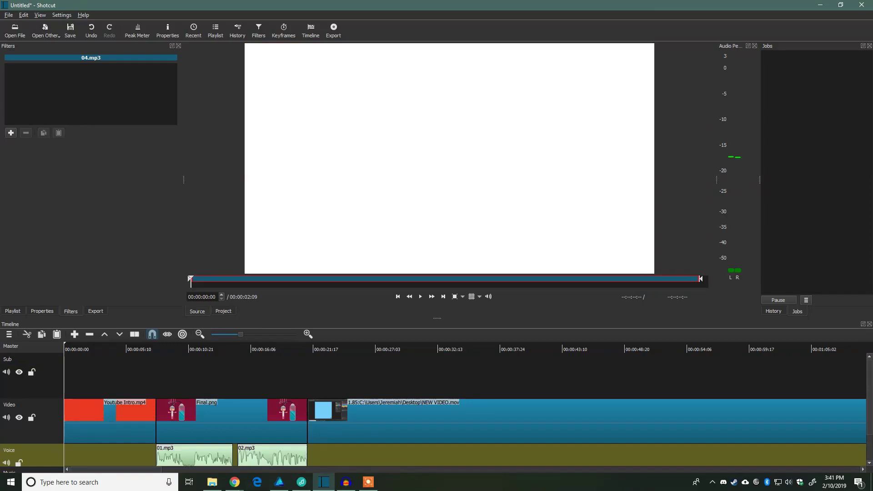
# Step: Rewind the playhead to the timeline start and show the playlist of imported clips
pyautogui.click(85, 370)
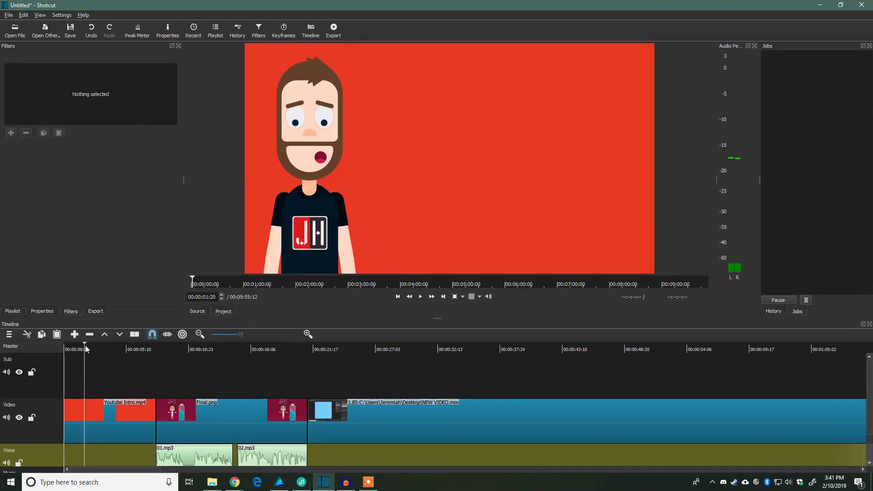
pyautogui.moveTo(85, 346); pyautogui.dragTo(61, 345)
pyautogui.click(18, 312)
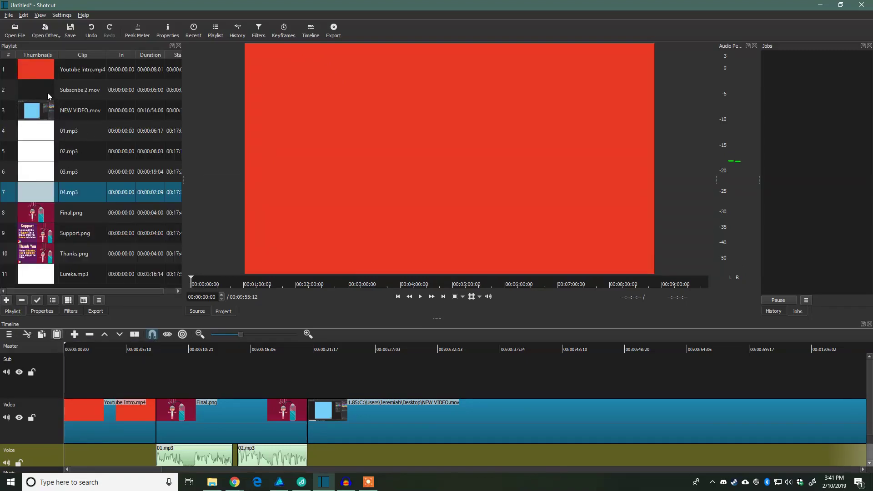
# Step: Place Subscribe 2.mov on the Sub track and play it back from about 10 seconds
pyautogui.moveTo(48, 92); pyautogui.dragTo(282, 374)
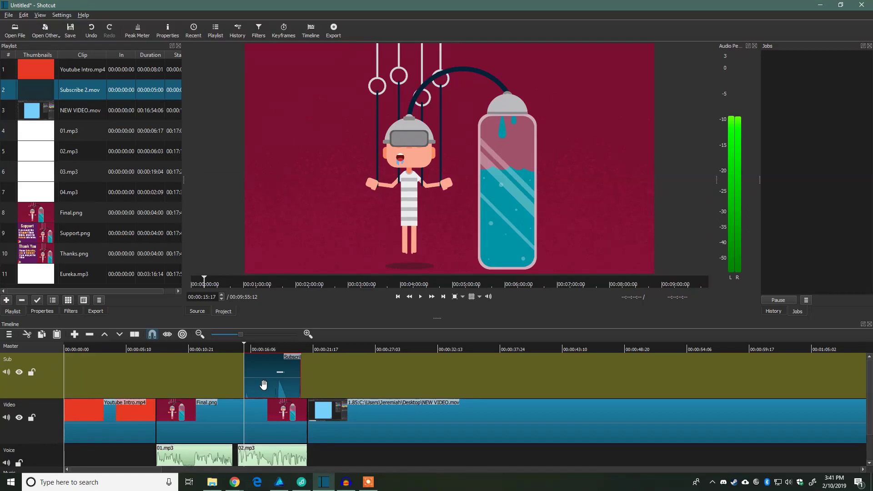
pyautogui.click(214, 351)
pyautogui.press('space')
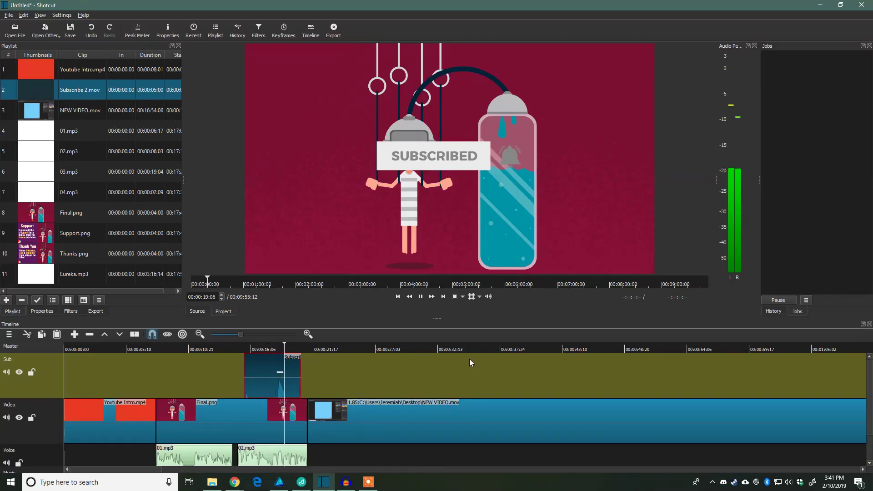
pyautogui.press('space')
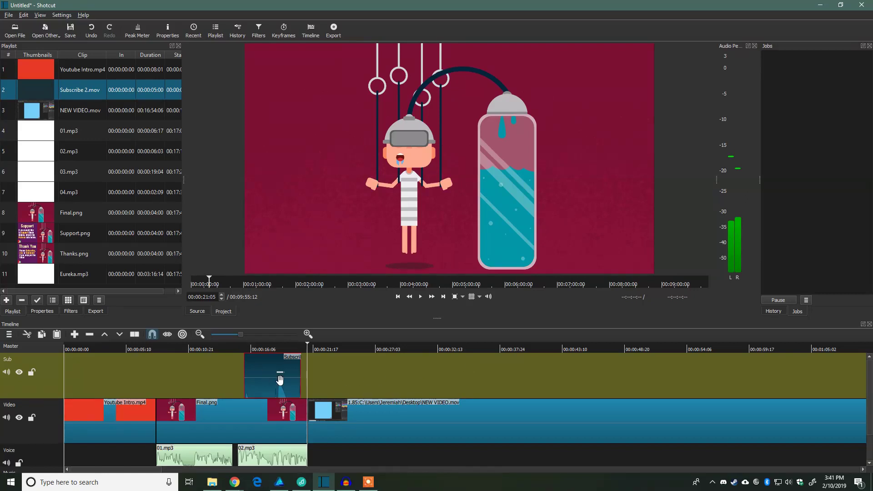
# Step: Slide the subscribe clip a few frames earlier and replay the repositioned animation
pyautogui.moveTo(277, 381); pyautogui.dragTo(266, 383)
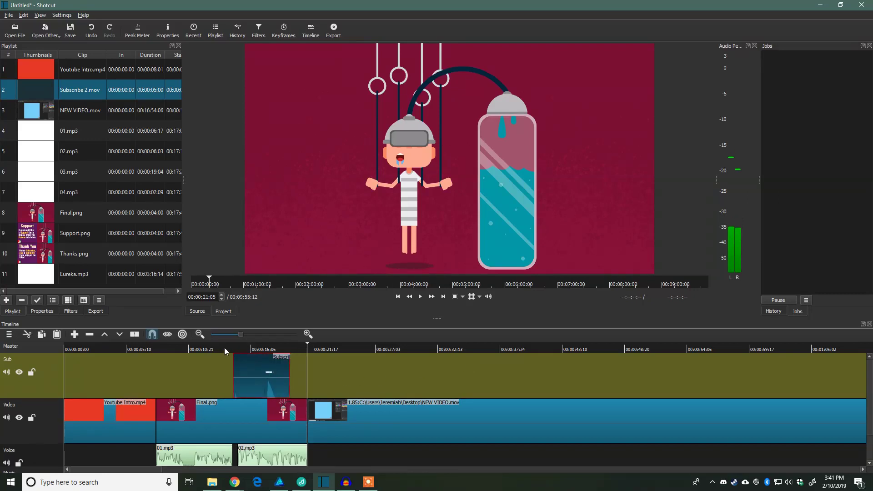
pyautogui.click(225, 347)
pyautogui.press('space')
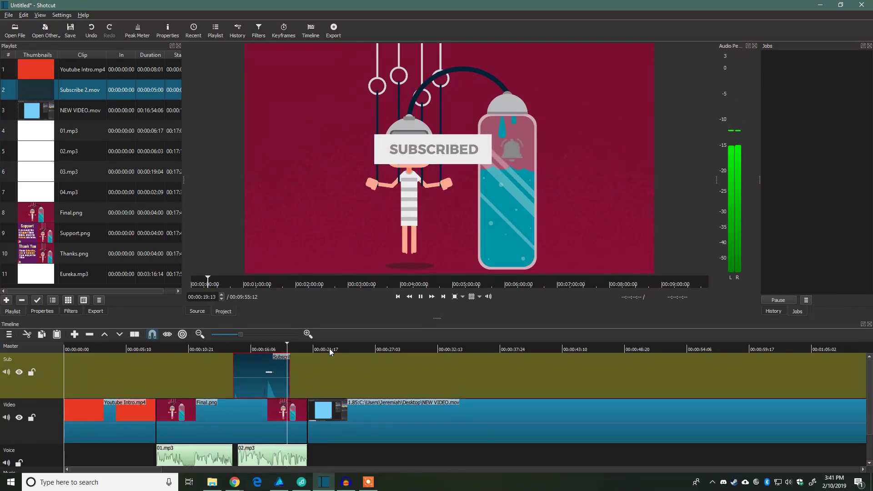
pyautogui.press('space')
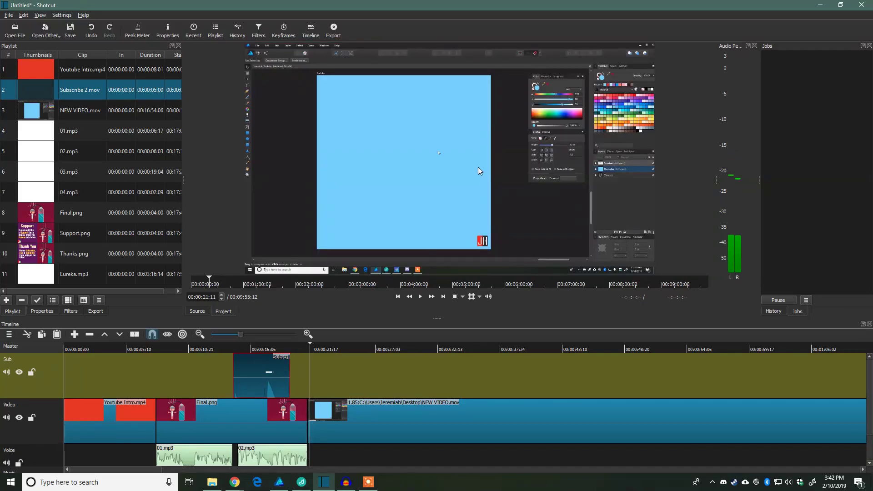
# Step: Add a Rotate and Scale video filter to Subscribe 2.mov
pyautogui.click(73, 312)
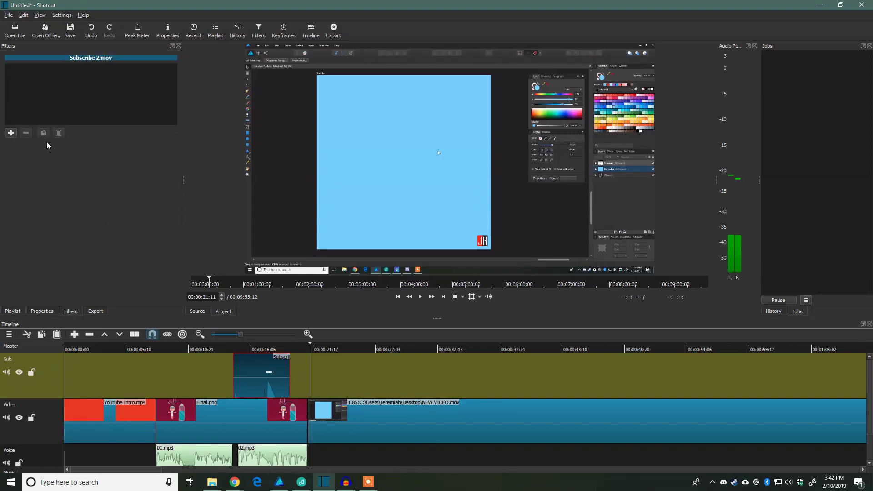
pyautogui.click(11, 133)
pyautogui.click(70, 82)
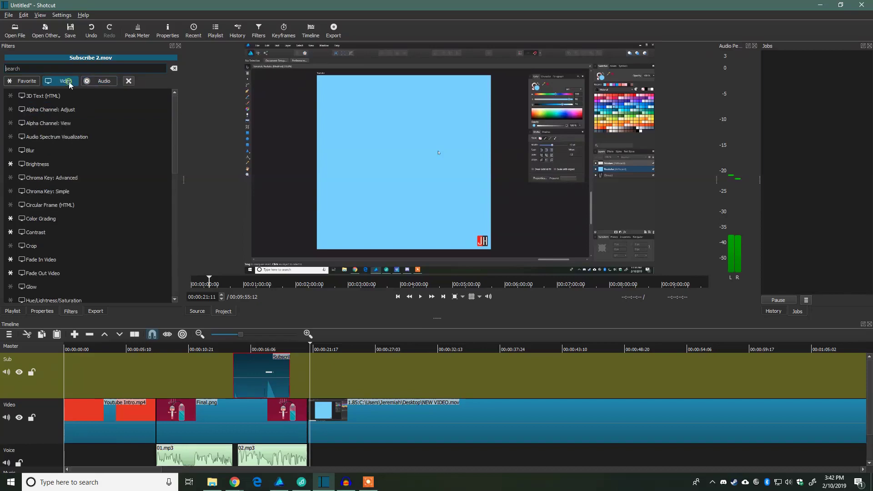
pyautogui.scroll(-9, 113, 212)
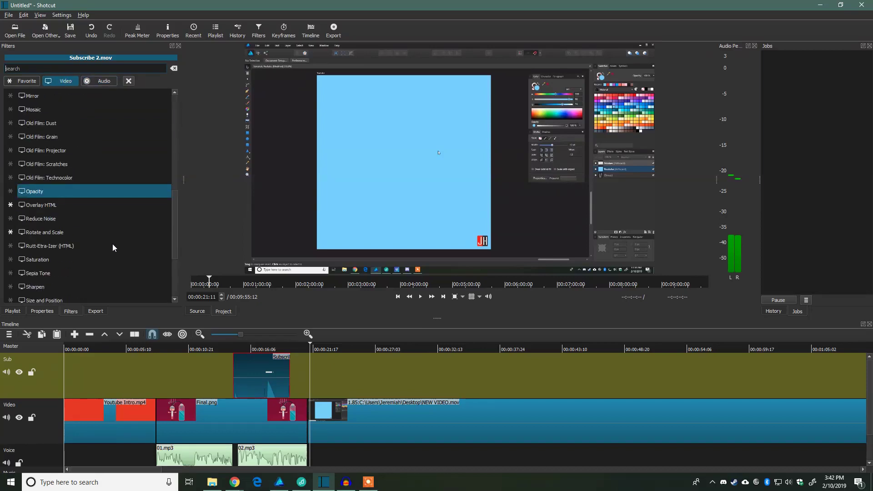
pyautogui.click(92, 180)
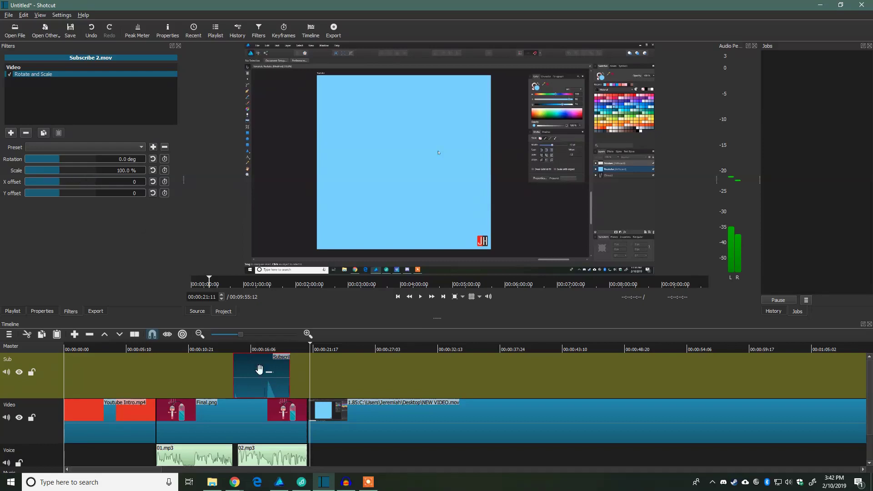
# Step: Scale the subscribe animation down to 68.8% and play it back to check
pyautogui.click(263, 350)
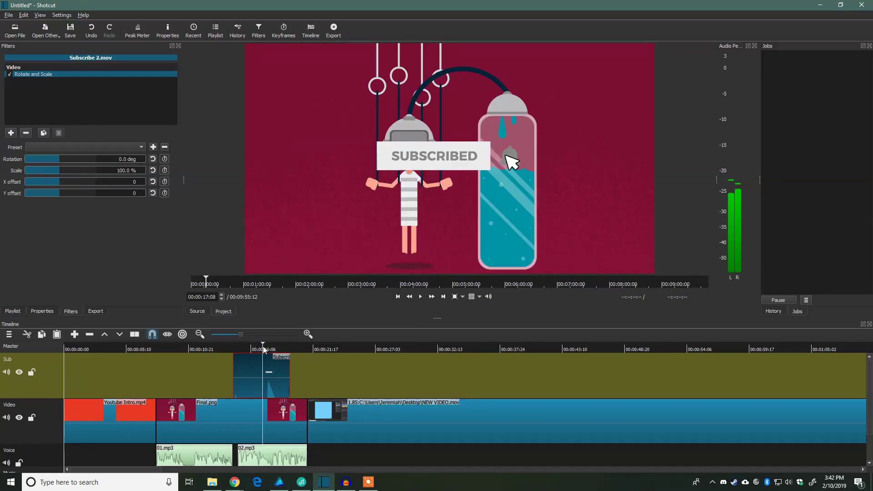
pyautogui.moveTo(264, 349); pyautogui.dragTo(233, 349)
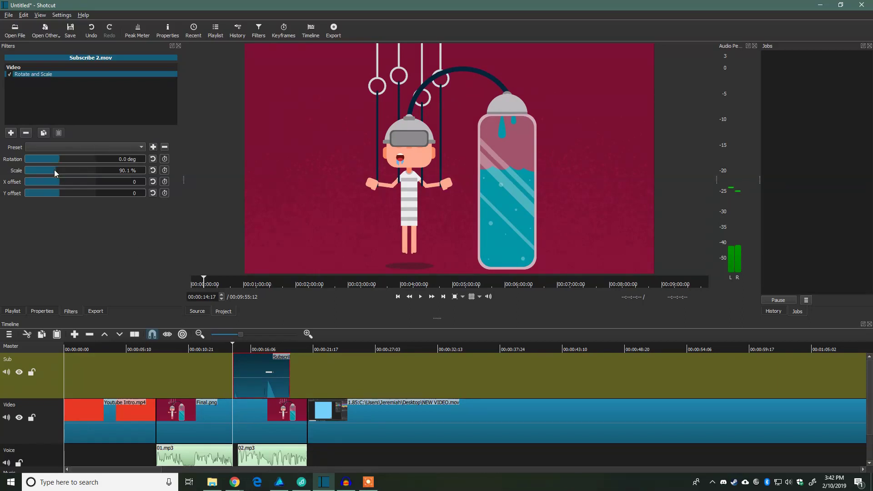
pyautogui.moveTo(253, 350); pyautogui.dragTo(252, 349)
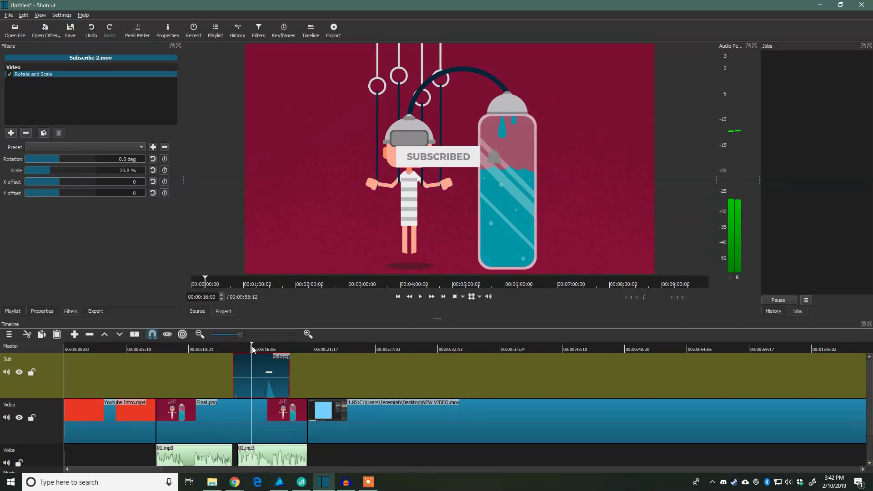
pyautogui.scroll(-5, 49, 173)
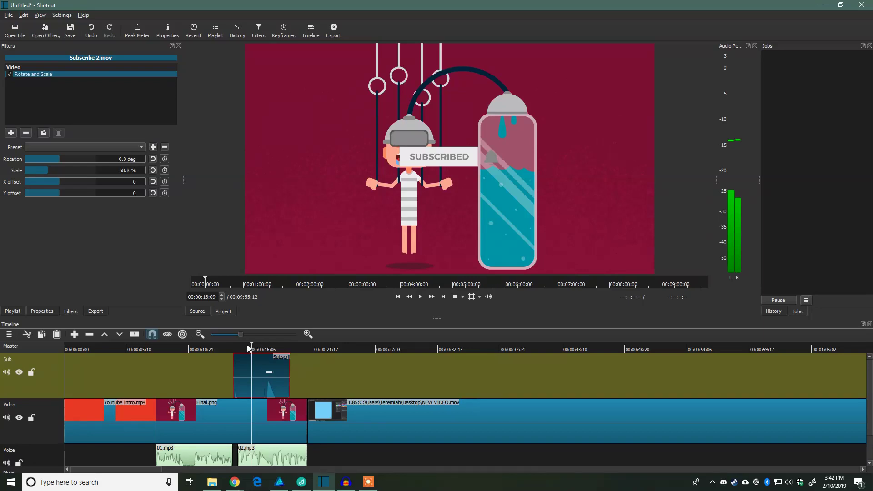
pyautogui.moveTo(252, 345); pyautogui.dragTo(232, 344)
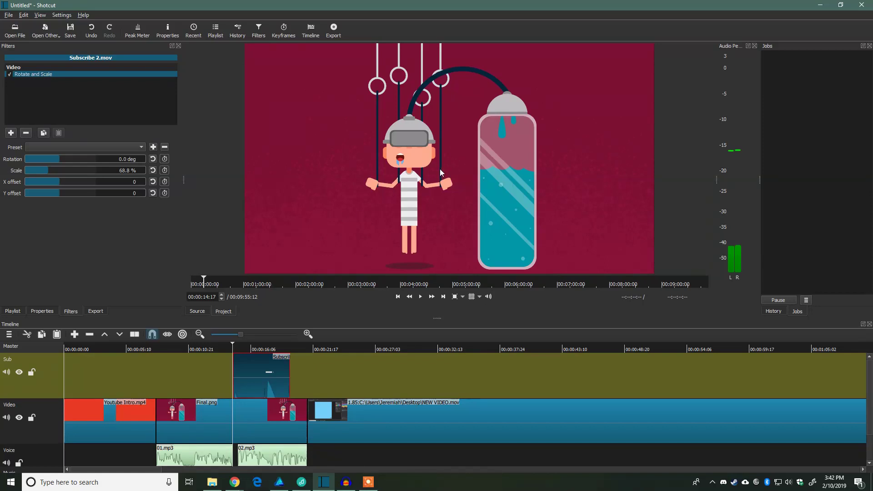
pyautogui.click(218, 348)
pyautogui.press('space')
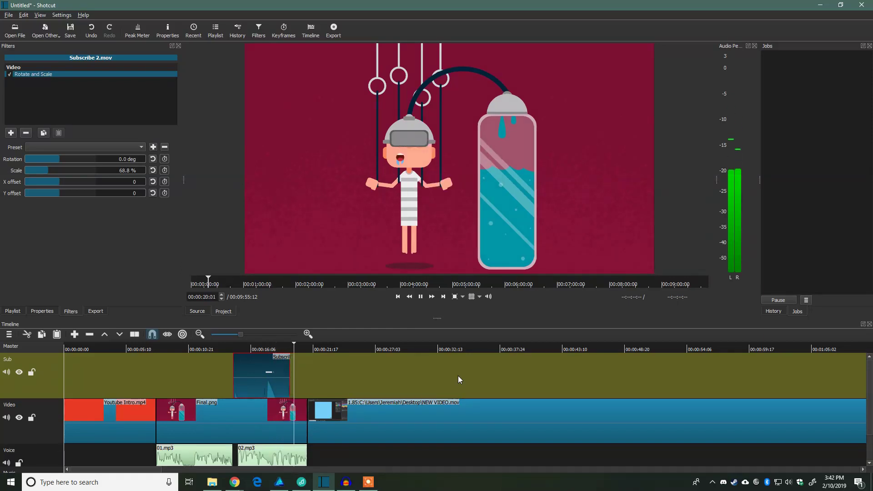
pyautogui.press('space')
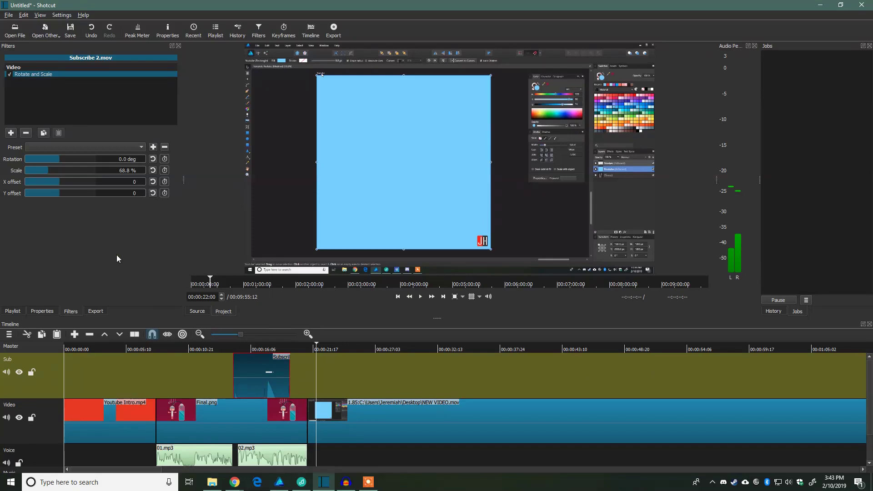
# Step: Choose the YouTube export preset (mp4, 1920×1080, 25 fps), then cancel the save dialog
pyautogui.click(96, 311)
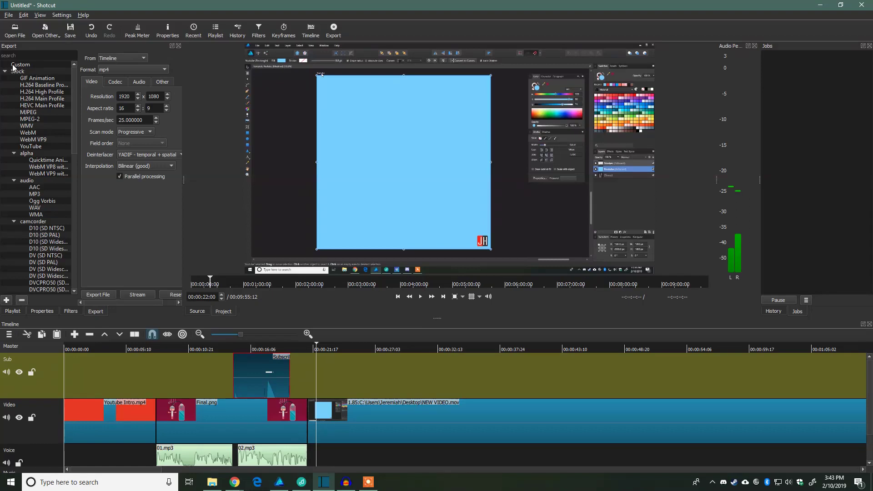
pyautogui.scroll(-10, 43, 236)
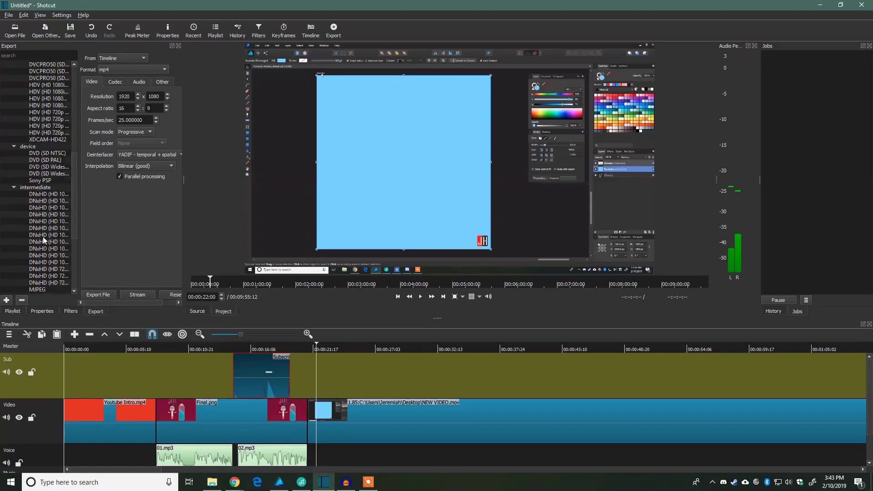
pyautogui.scroll(10, 74, 204)
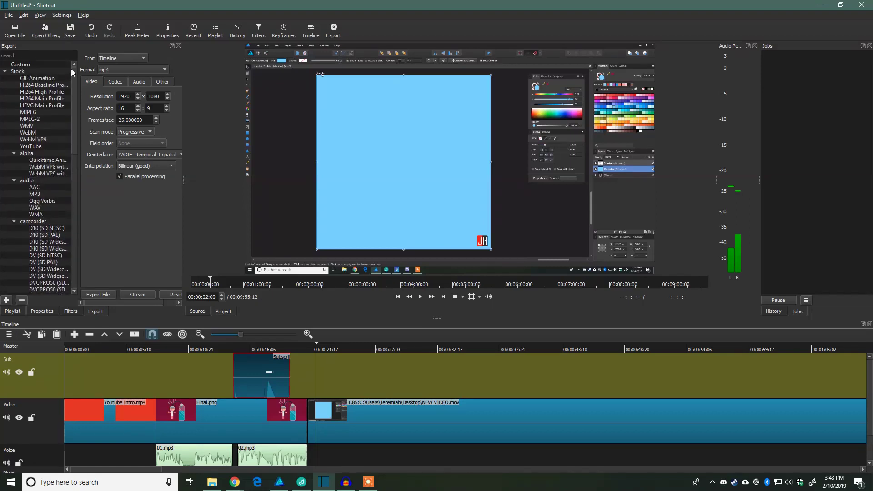
pyautogui.click(31, 147)
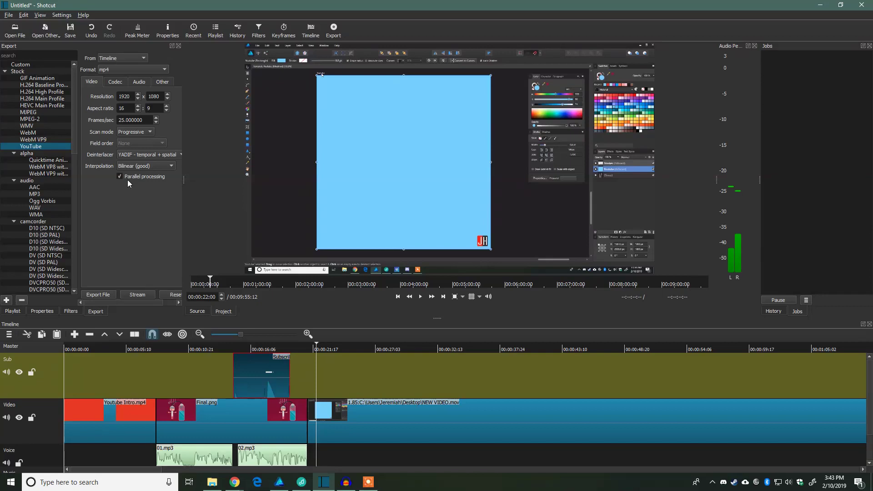
pyautogui.click(103, 293)
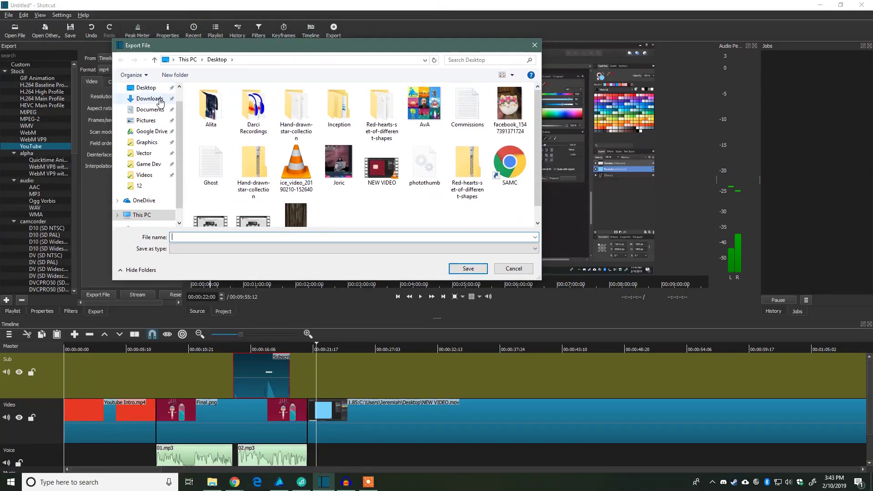
pyautogui.click(515, 270)
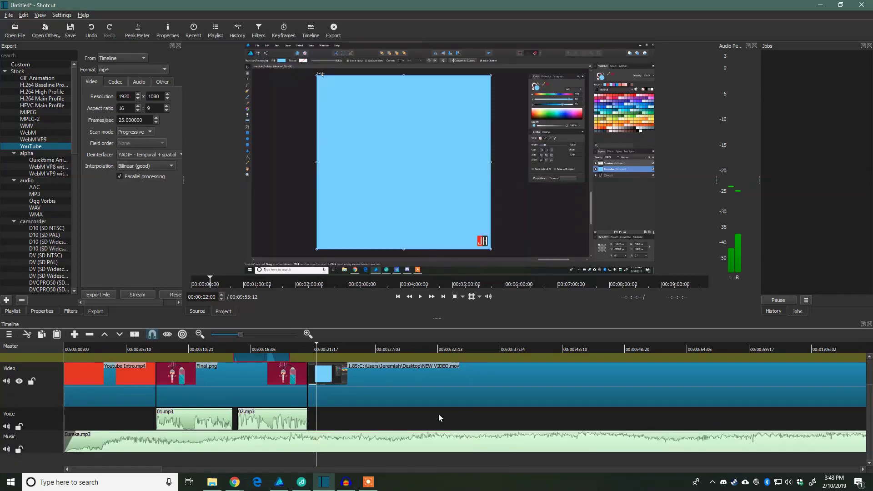
pyautogui.scroll(-1, 302, 413)
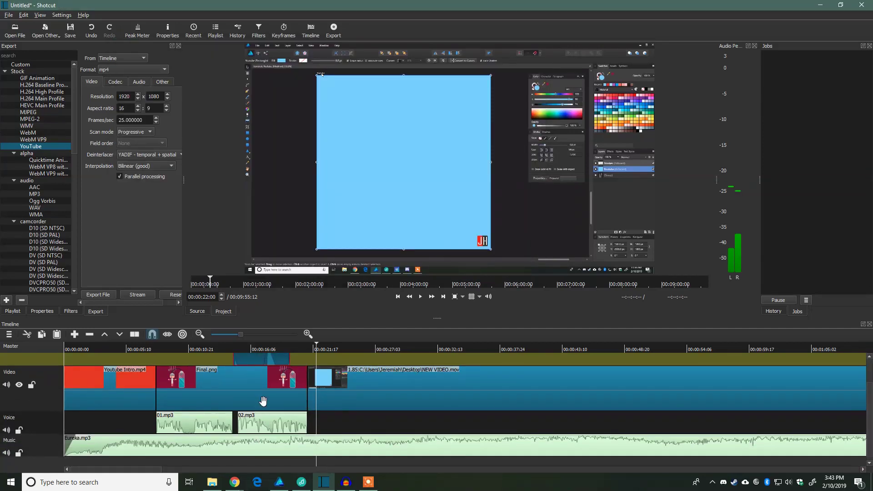